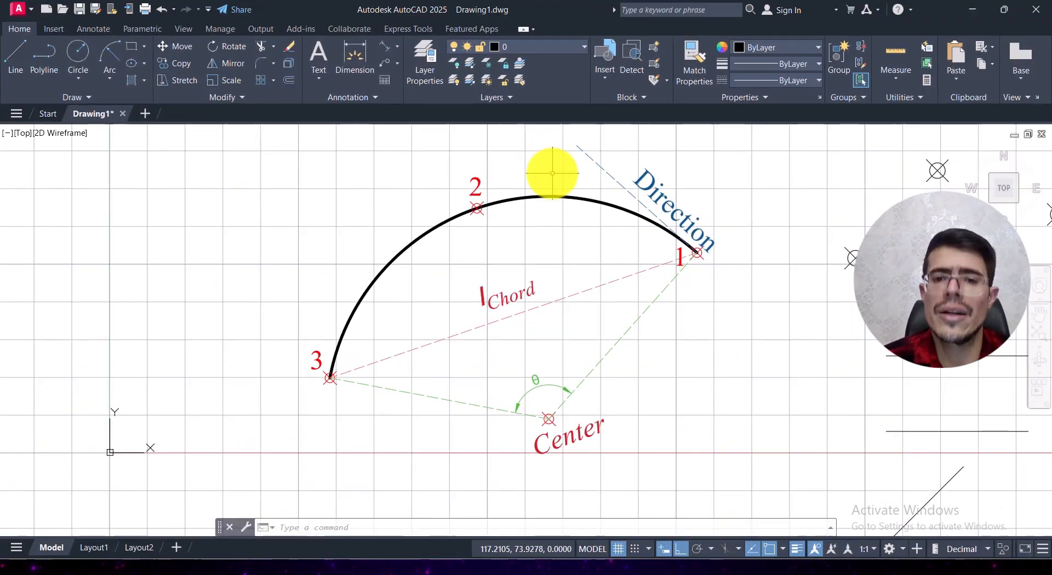
Step: Select the large labelled reference arc to examine its grips at the three points and the centre, and clear the selection
click(552, 173)
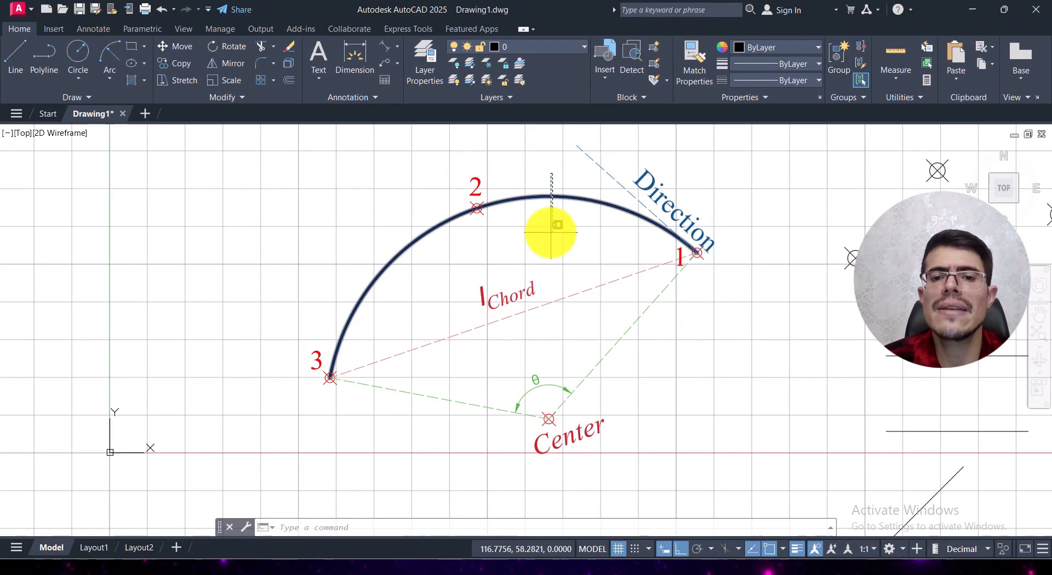
click(548, 228)
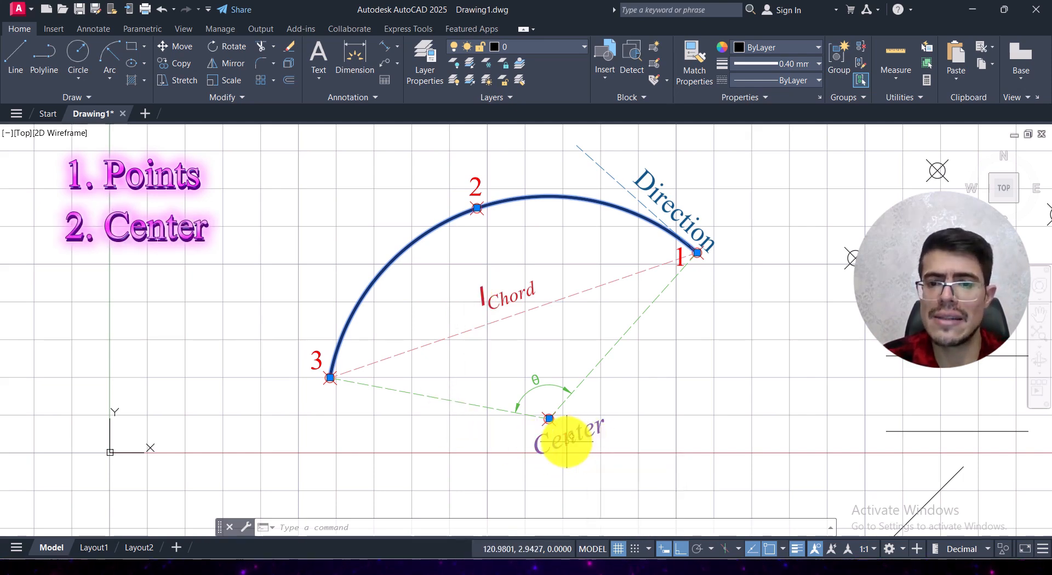
click(597, 384)
key(Escape)
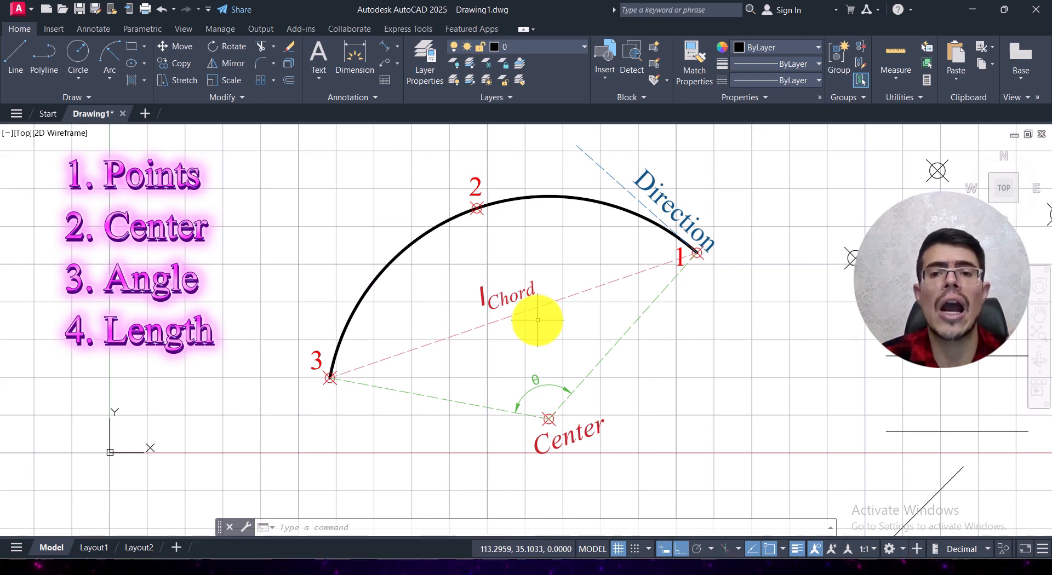
click(576, 182)
click(539, 233)
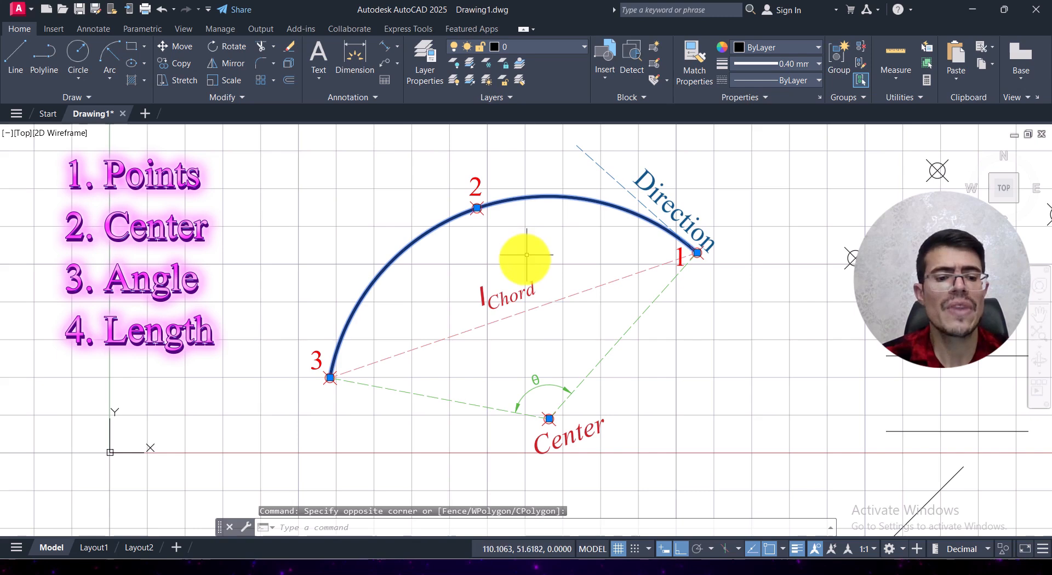
key(Escape)
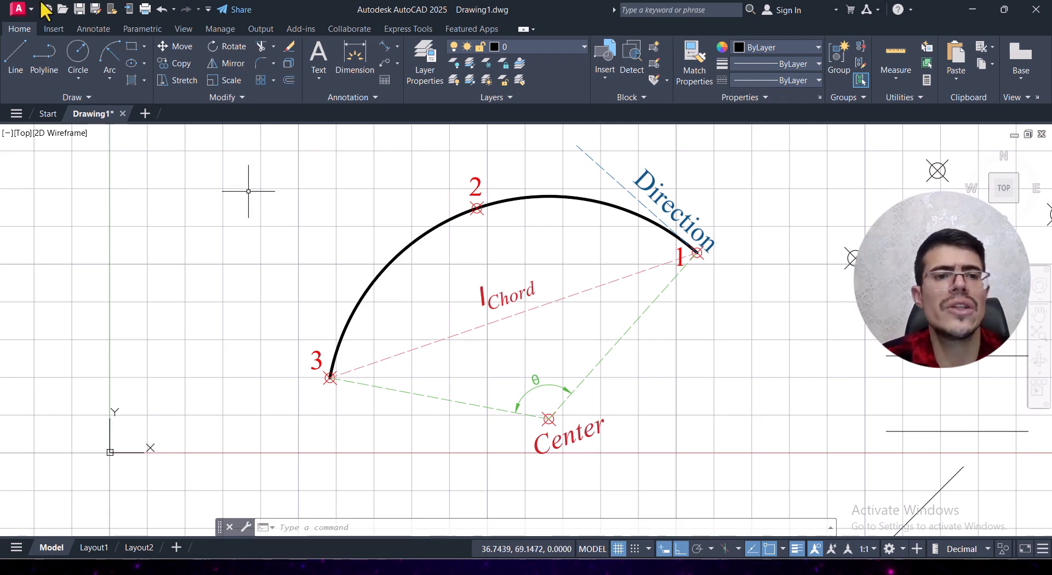
click(109, 78)
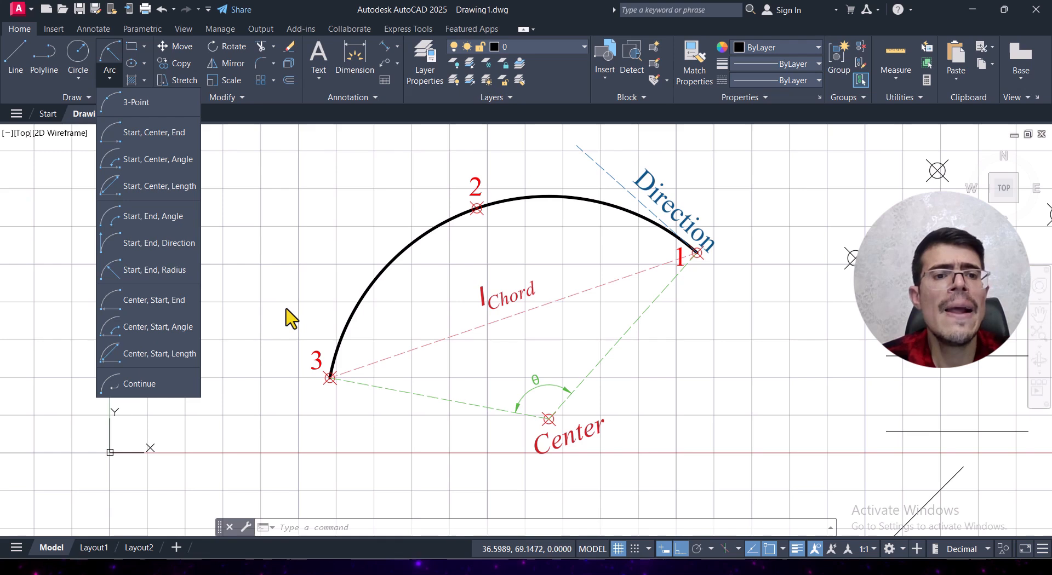
click(289, 265)
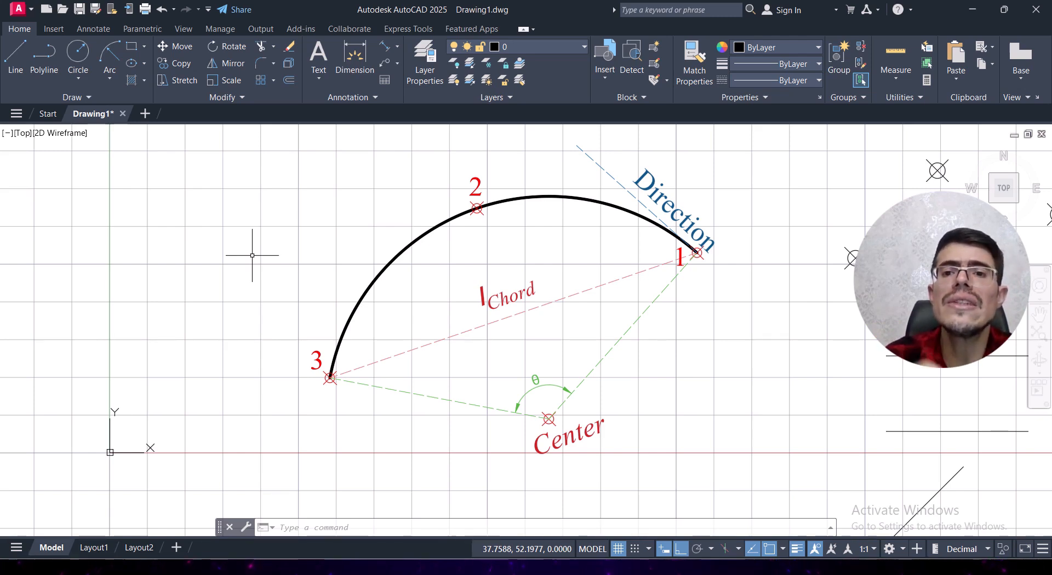
text(A)
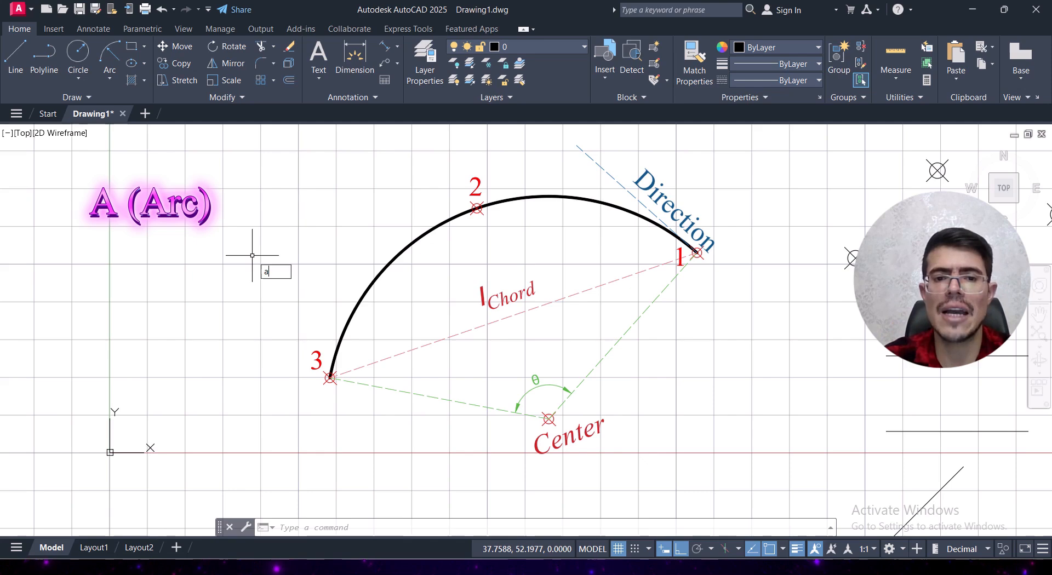
key(Return)
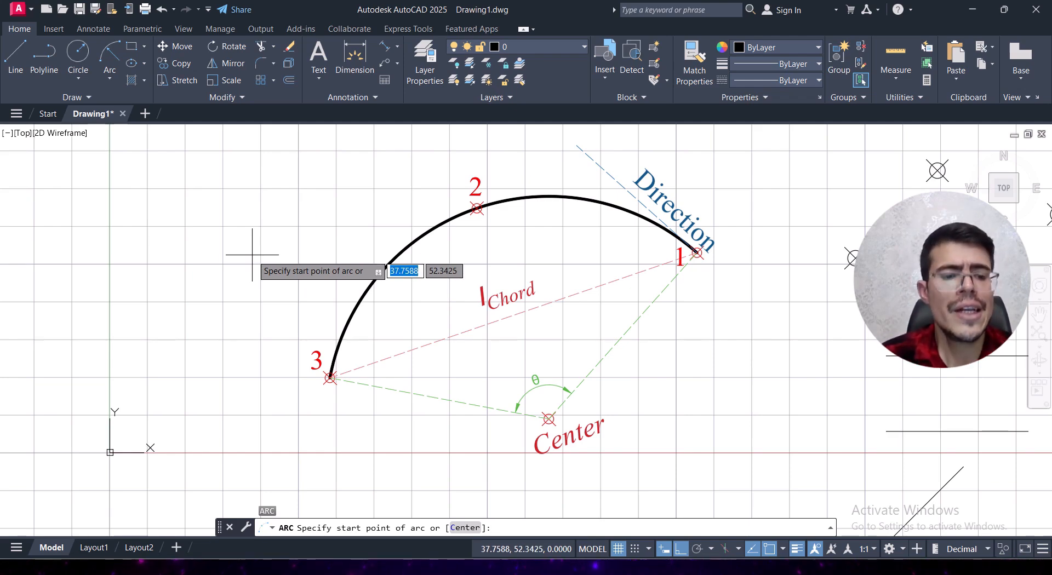
key(Escape)
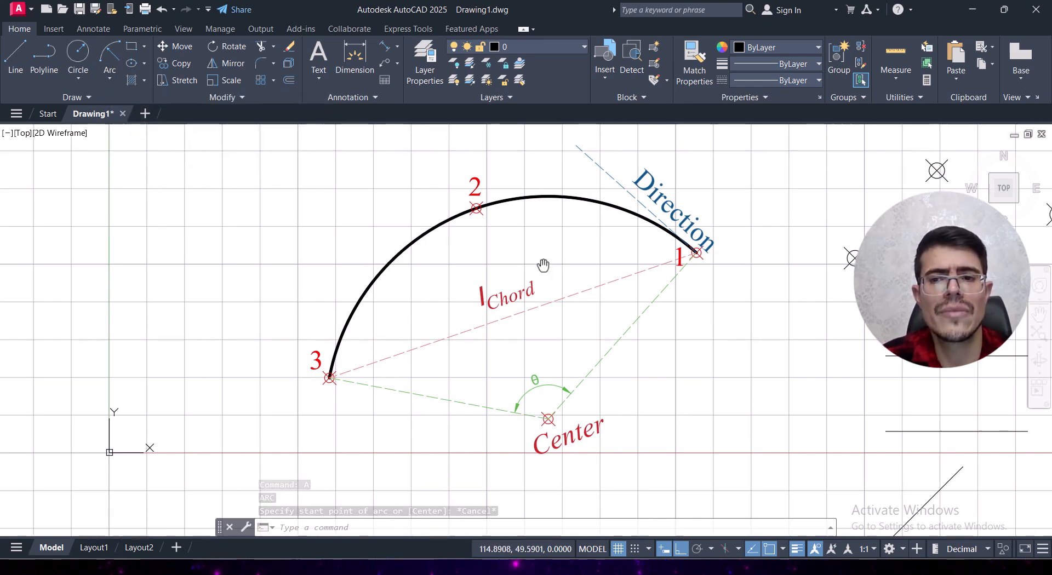
Step: Draw a 3-Point arc through the three nodes beside the reference arc, starting at the right node and passing through the upper one
middle_drag(542, 265, 181, 225)
scroll(227, 201, down, 2)
scroll(194, 202, up, 2)
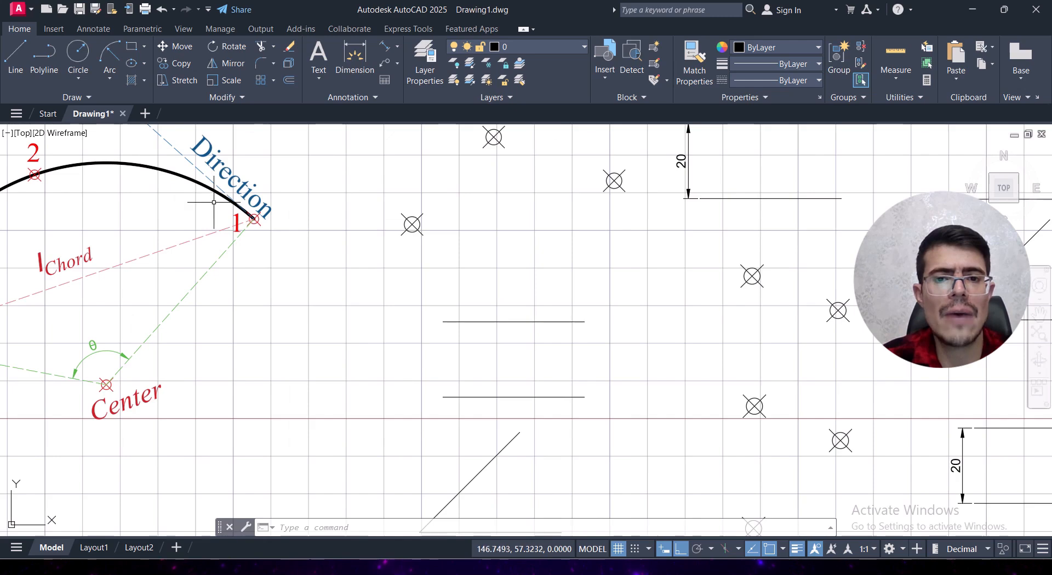
scroll(226, 204, down, 2)
middle_drag(245, 201, 261, 208)
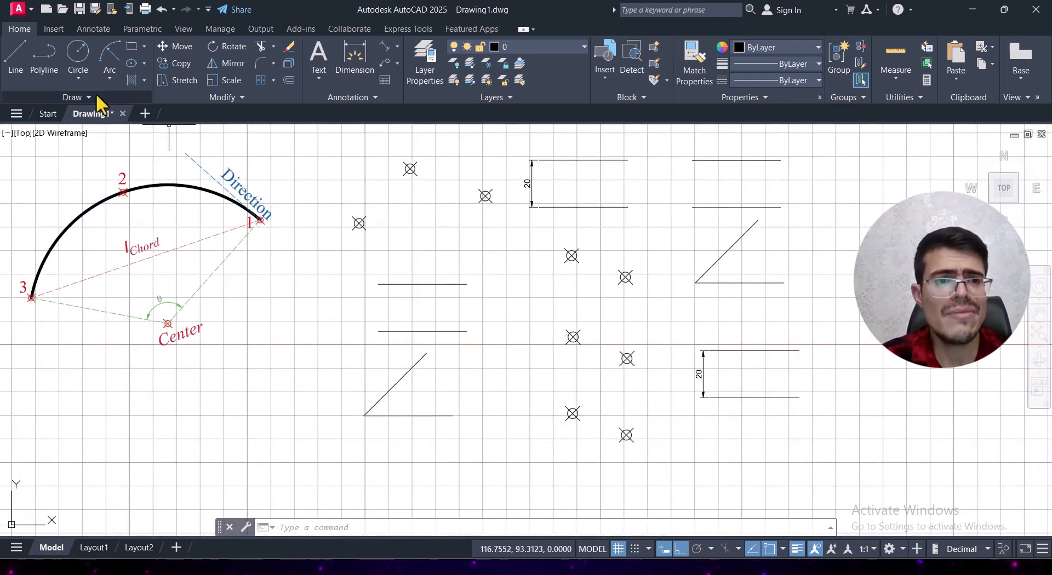
click(78, 80)
click(86, 81)
click(109, 79)
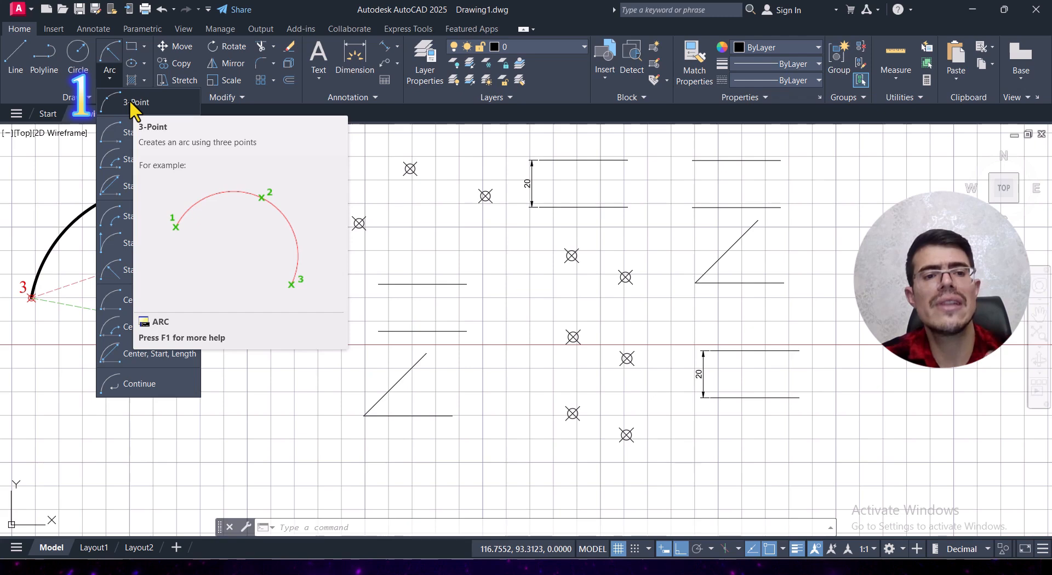
click(129, 102)
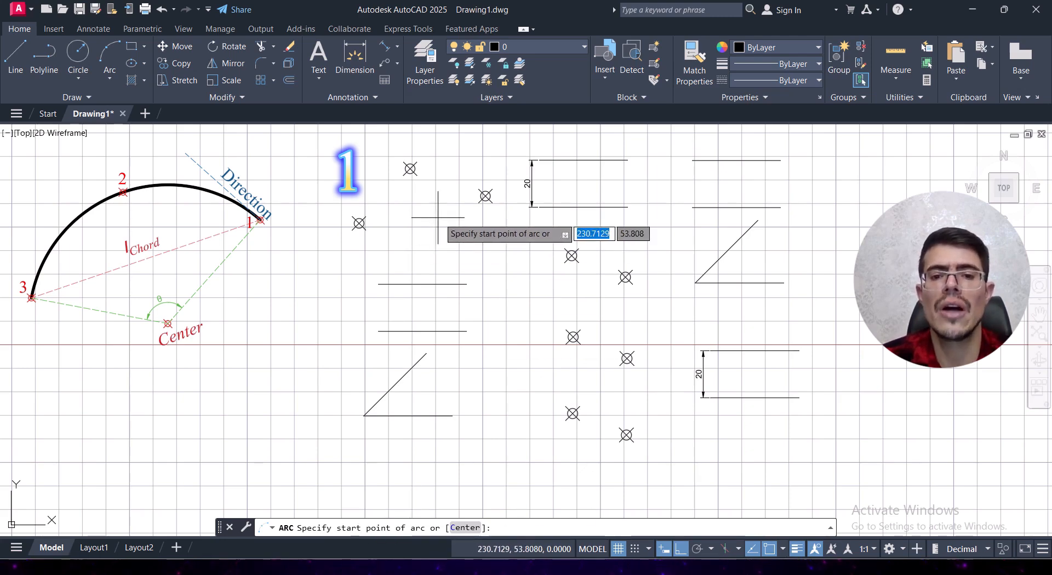
click(485, 196)
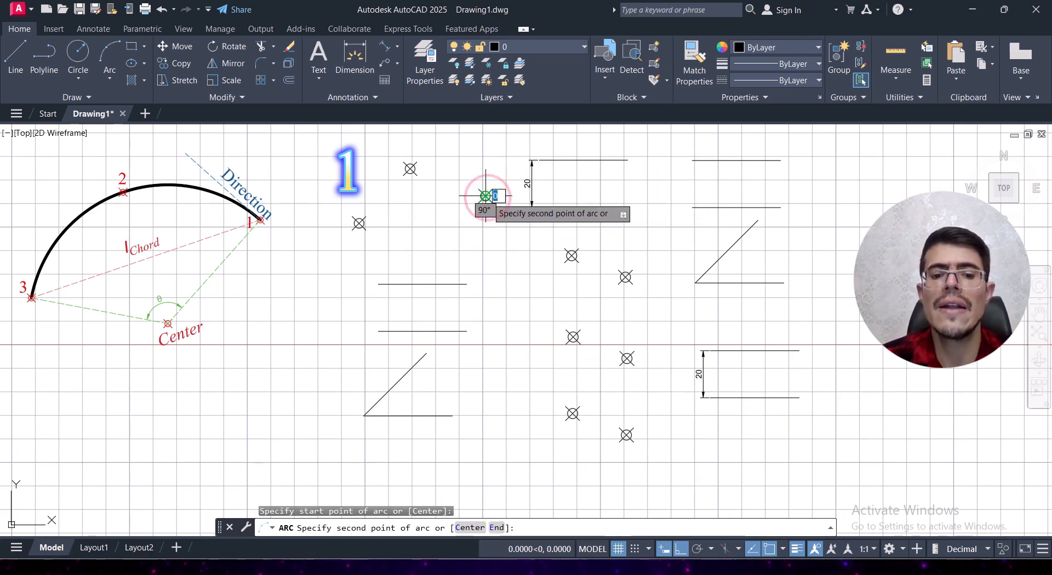
click(410, 168)
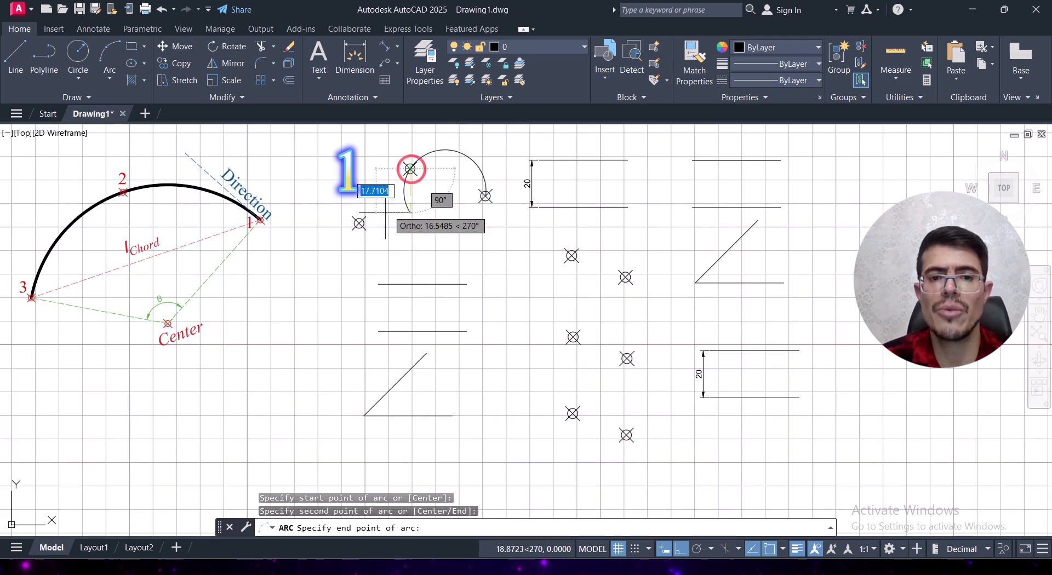
click(358, 223)
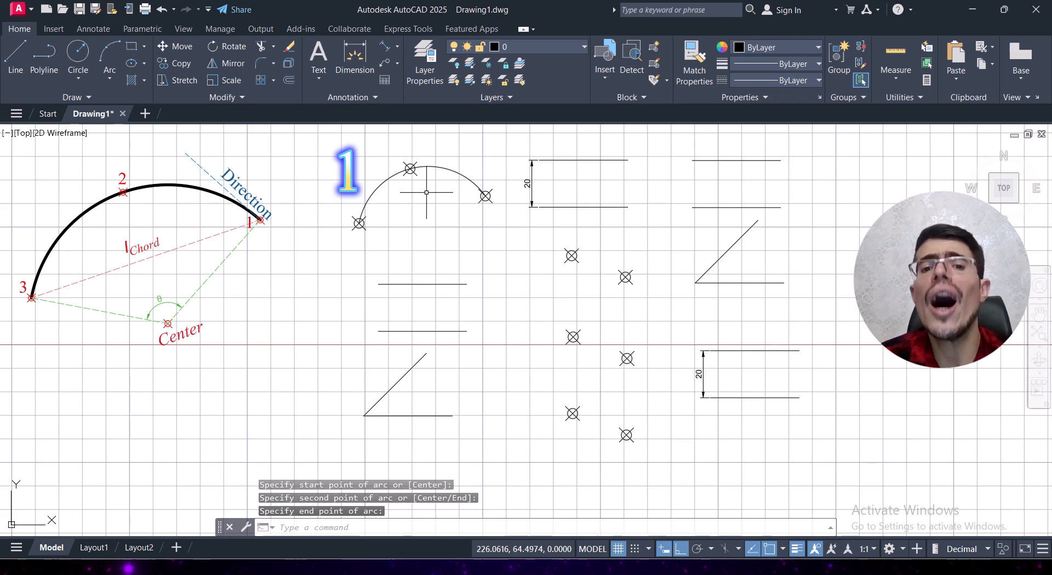
click(109, 78)
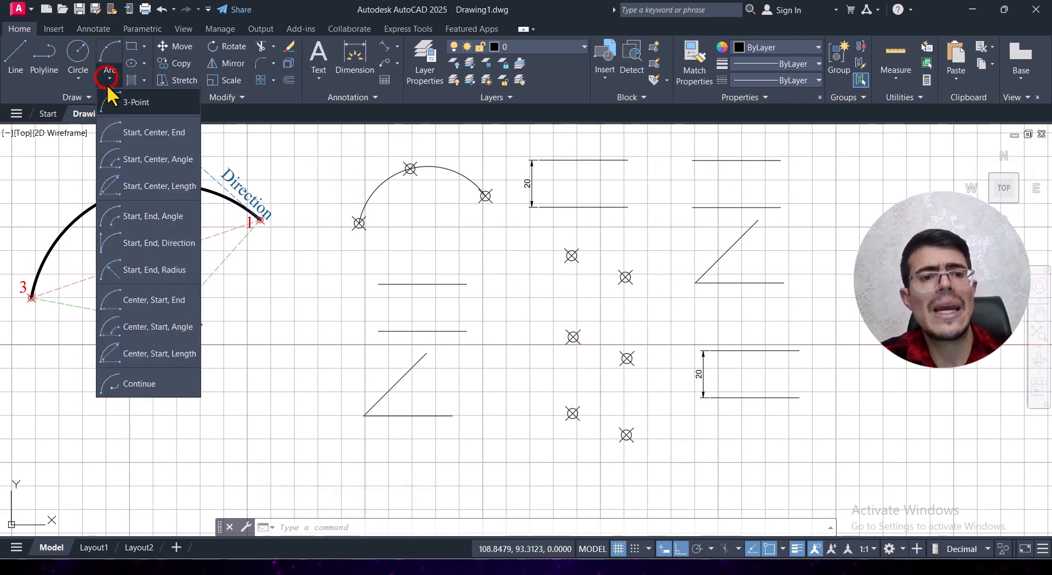
click(147, 107)
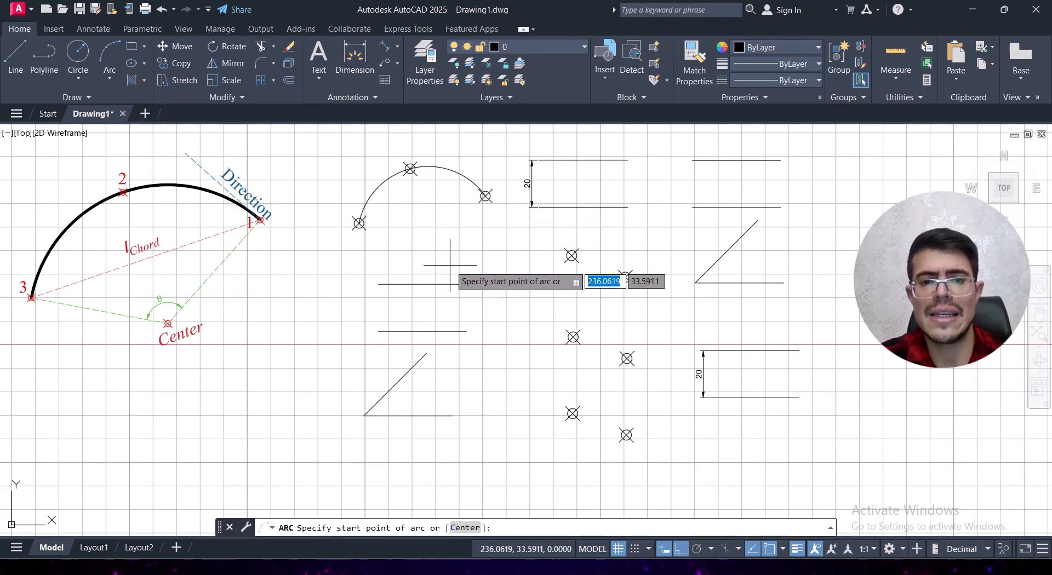
key(Escape)
Step: Delete the arc drawn through the three nodes beside the reference arc
click(454, 146)
click(426, 196)
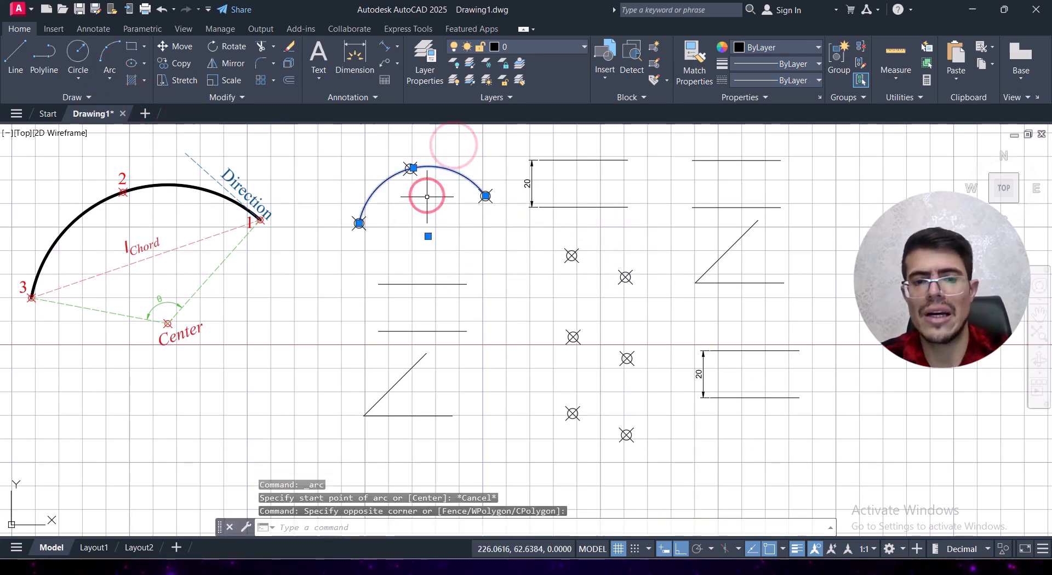
key(Delete)
click(111, 78)
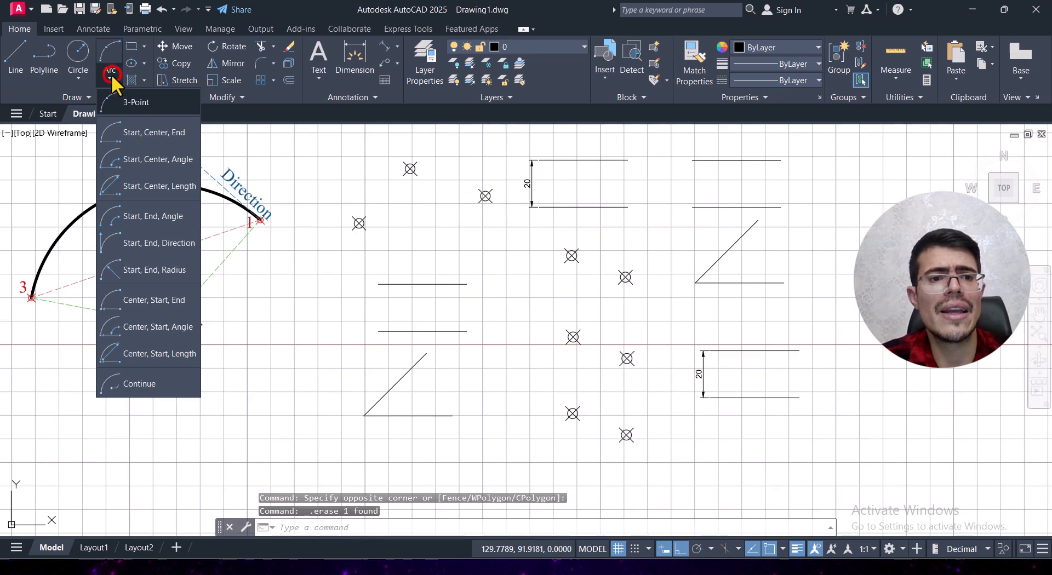
click(141, 104)
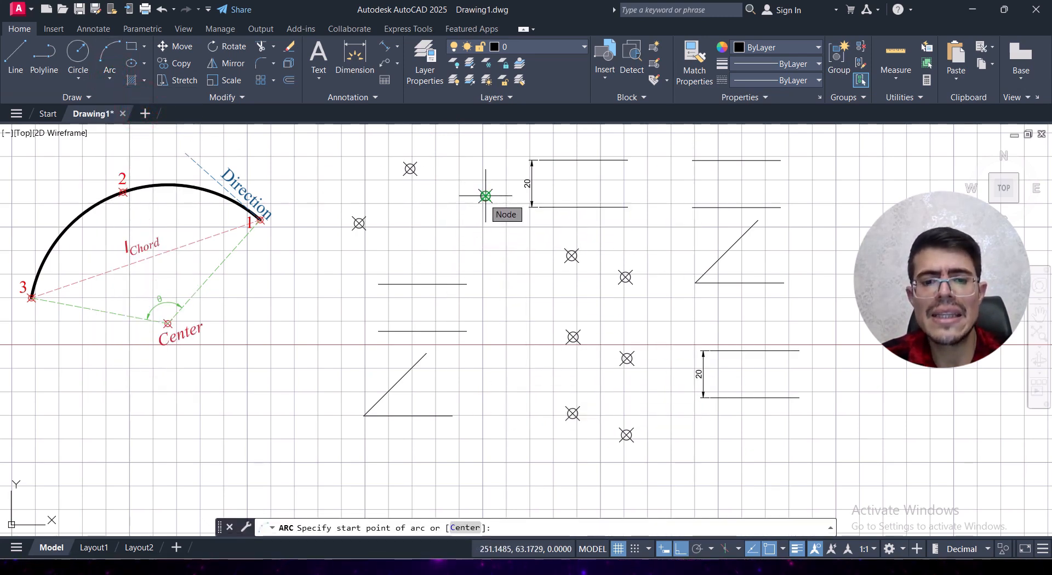
click(485, 196)
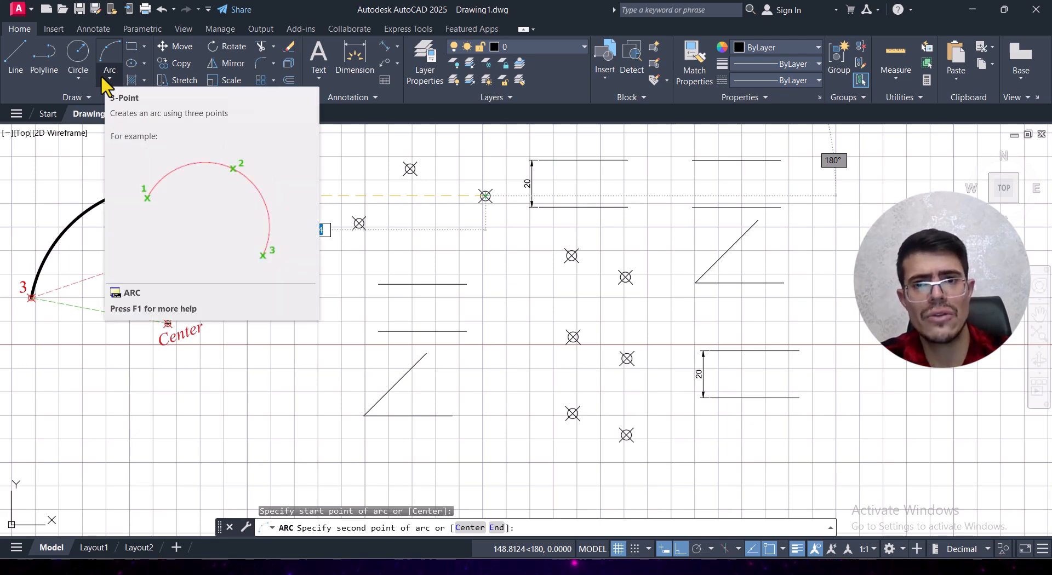
key(Escape)
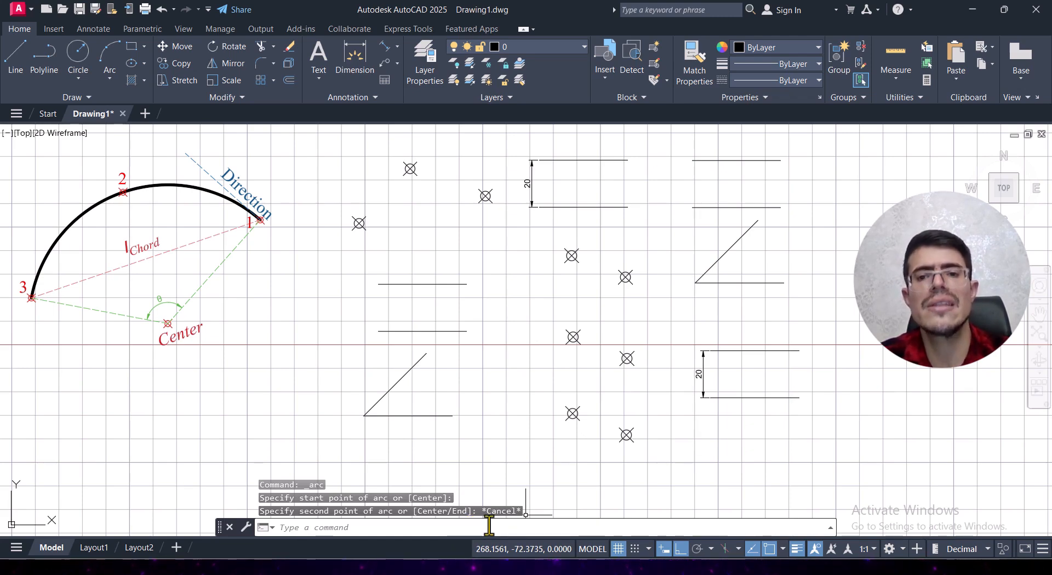
Step: Draw a Start, Center, End arc from the lower to the upper right endpoint of the parallel lines, centred with Mid Between 2 Points
click(109, 78)
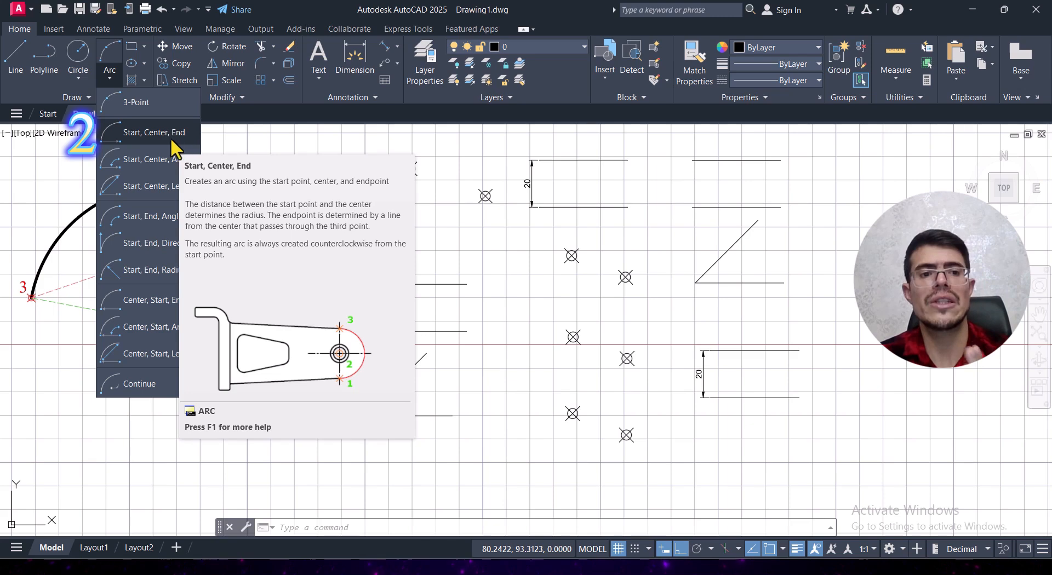
click(131, 133)
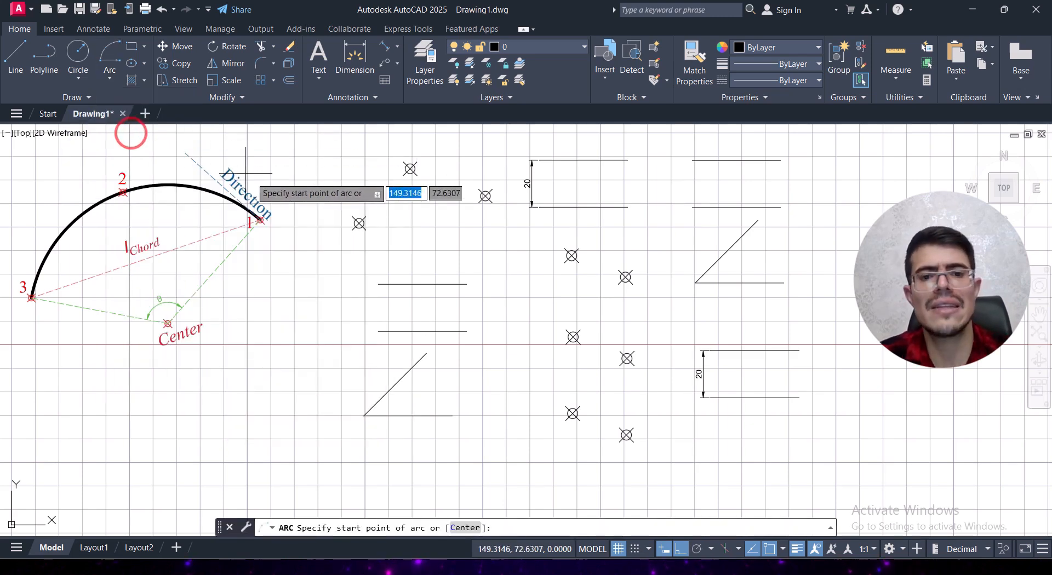
click(467, 331)
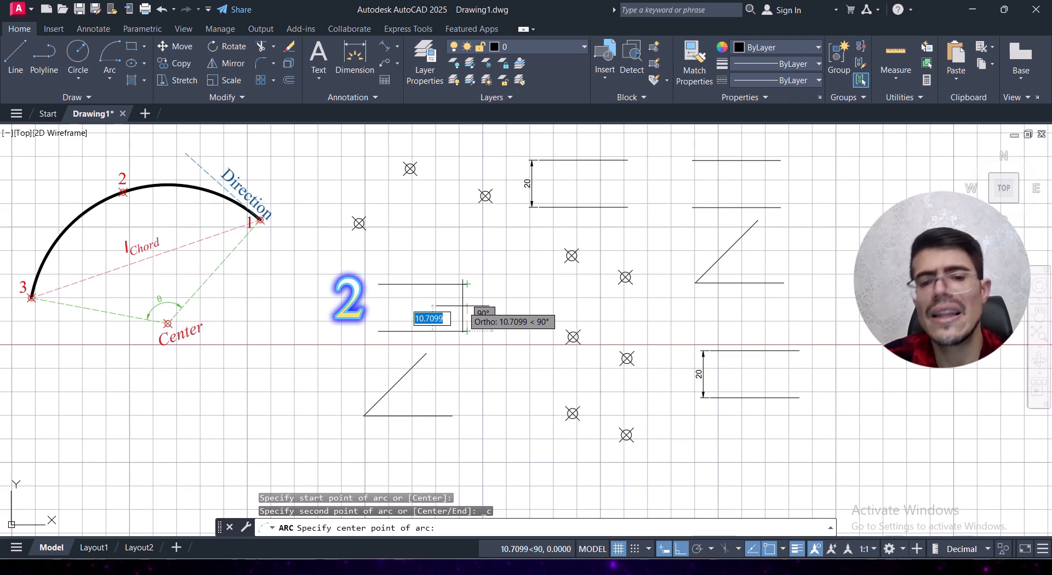
right_click(462, 306)
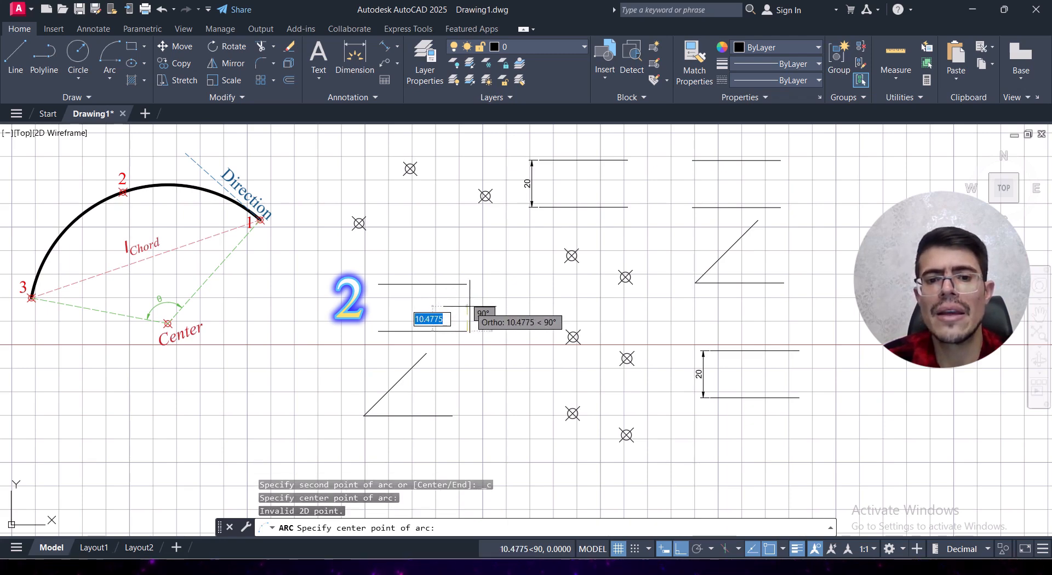
right_click(479, 298)
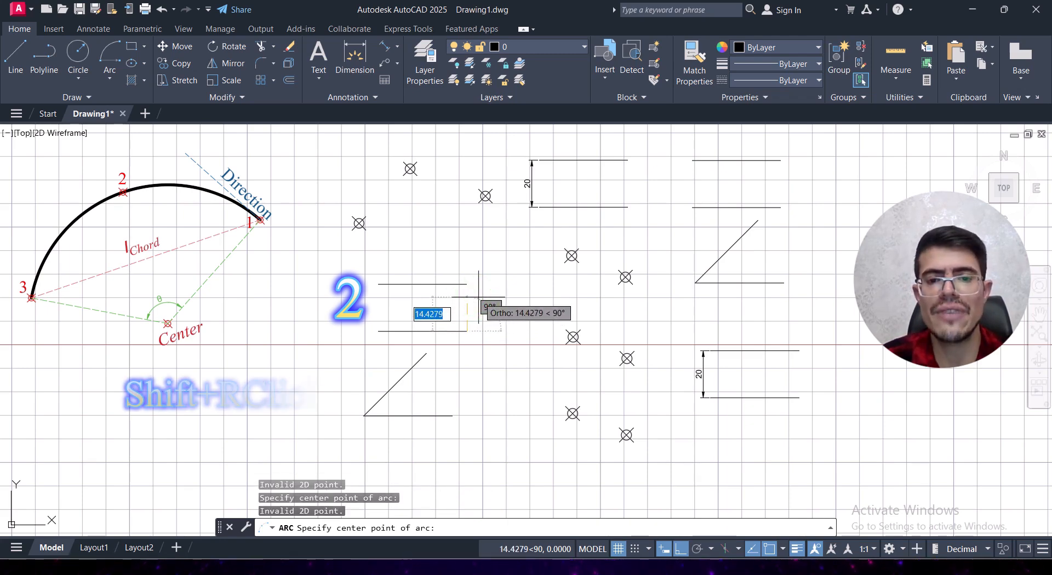
shift+right_click(479, 298)
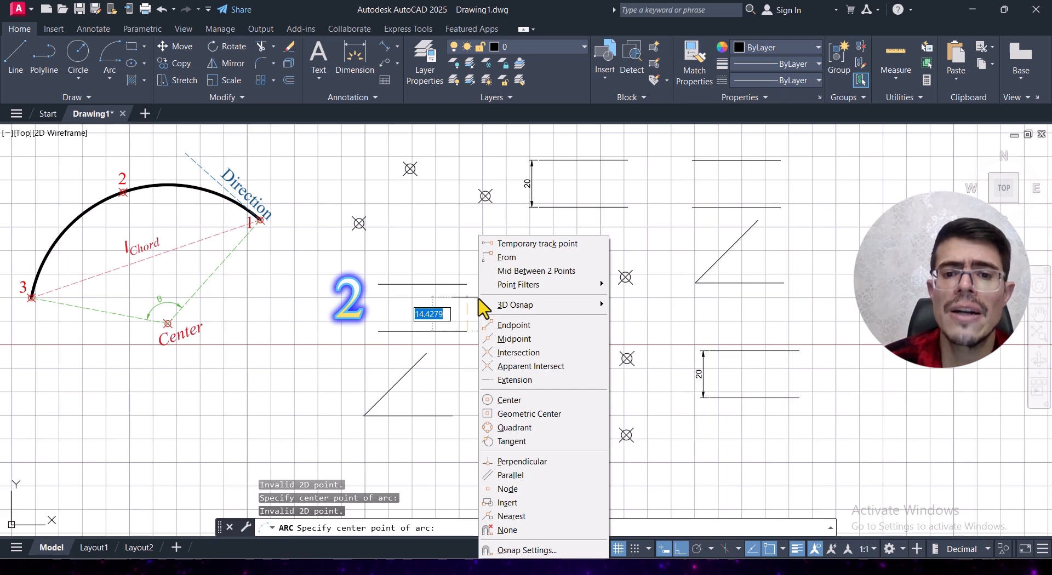
click(547, 272)
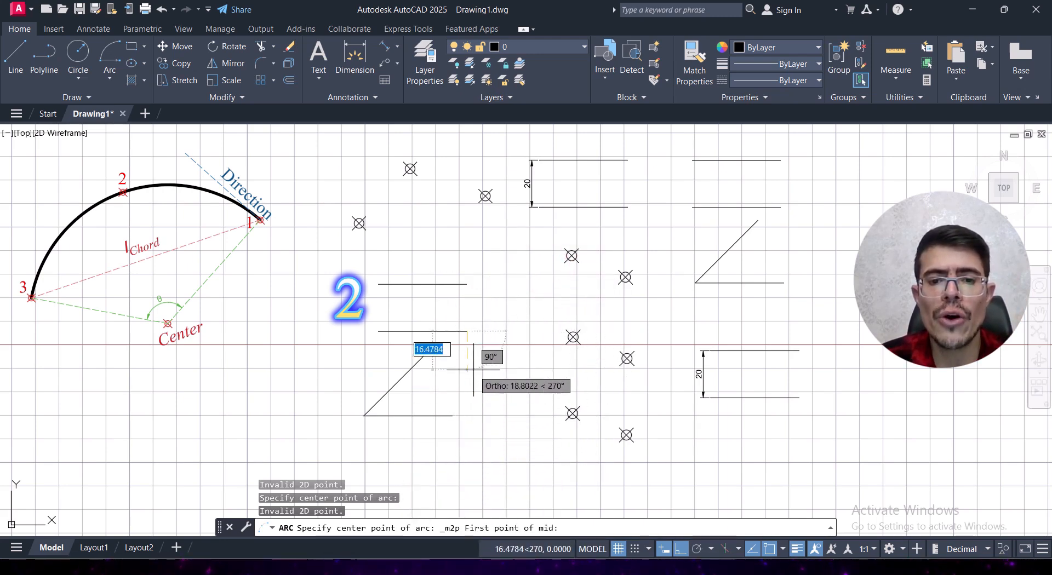
click(467, 331)
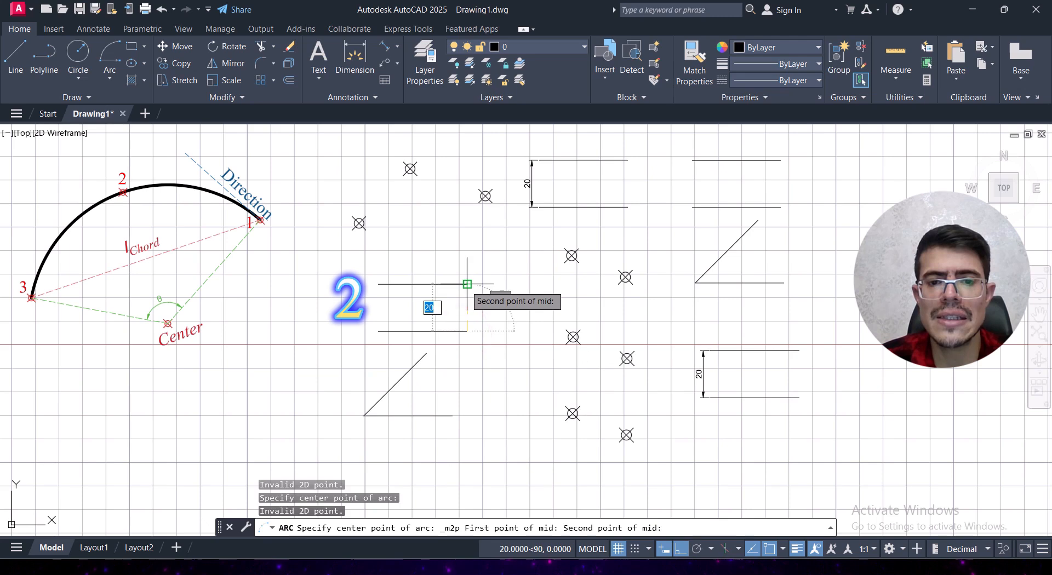
click(465, 285)
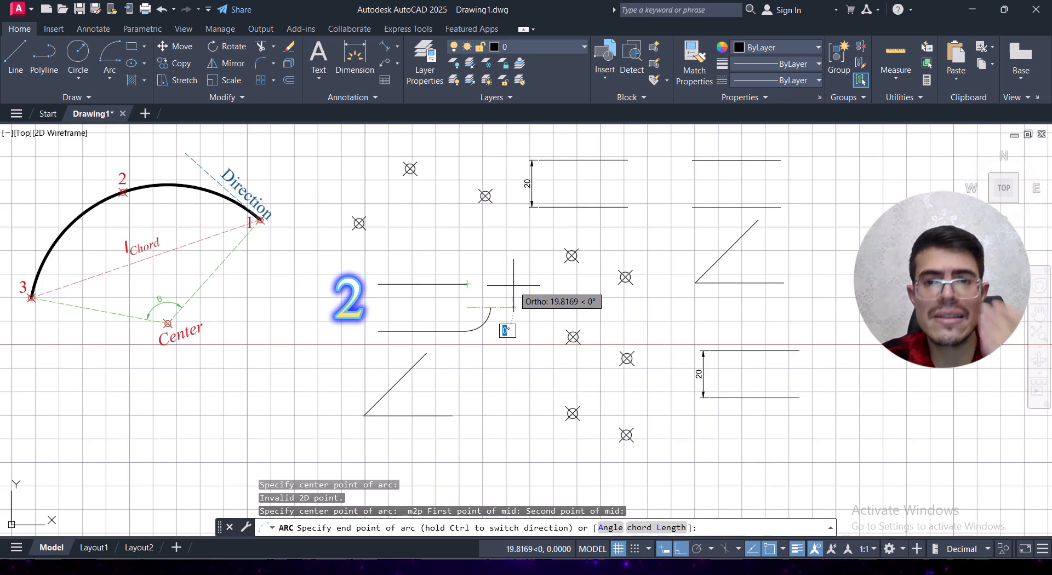
click(467, 284)
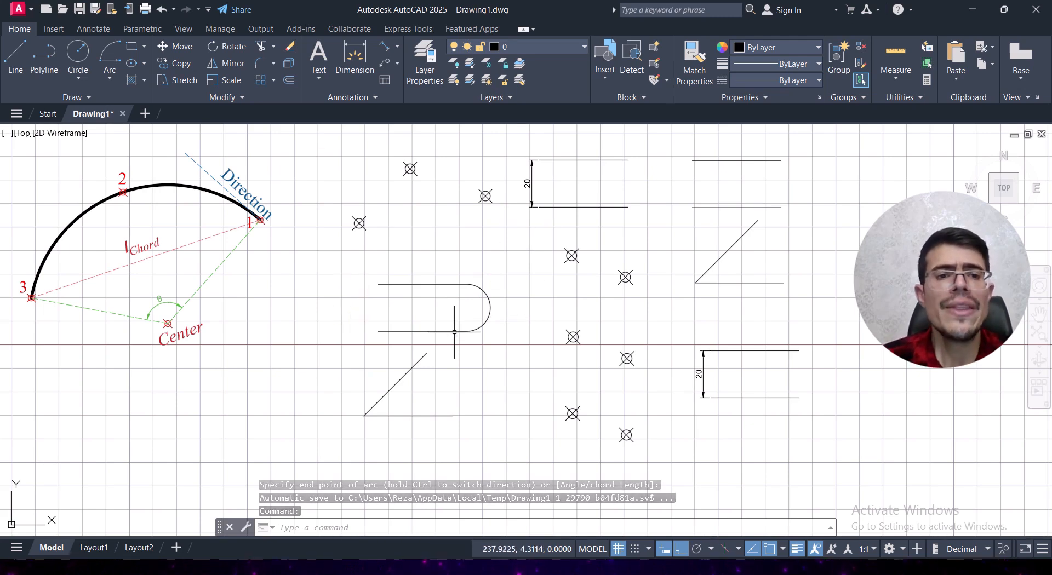
Step: Draw a Start, Center, Angle arc from the horizontal line's right endpoint, centred on the vertex of the left angled pair, with a 45° included angle
click(109, 78)
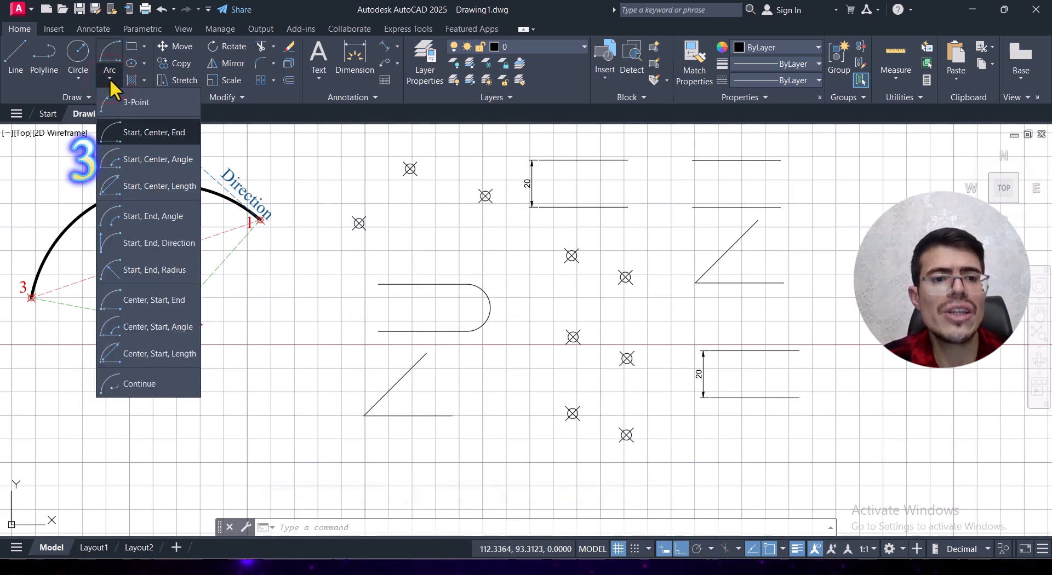
click(167, 167)
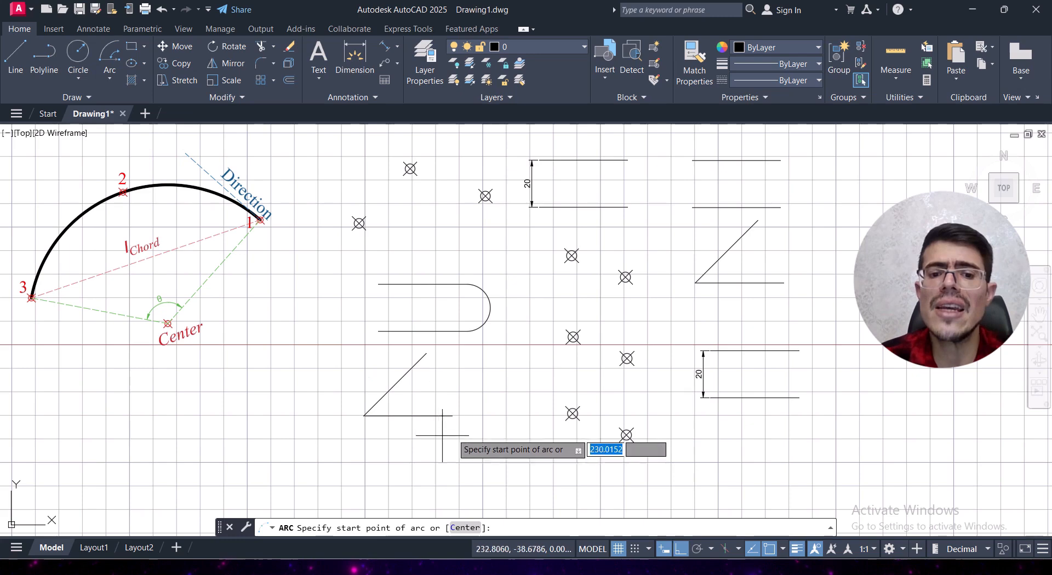
click(454, 419)
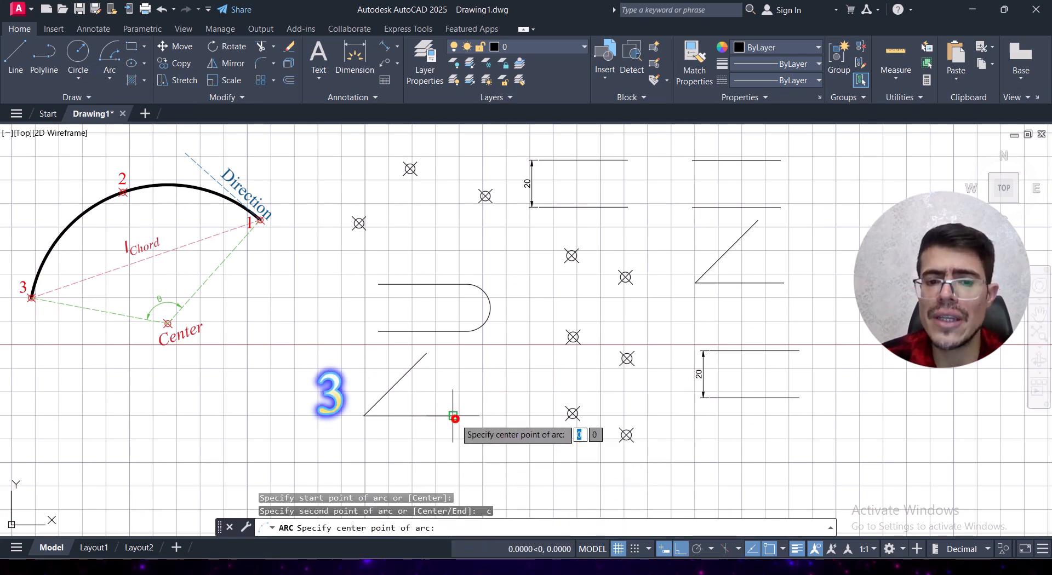
click(365, 416)
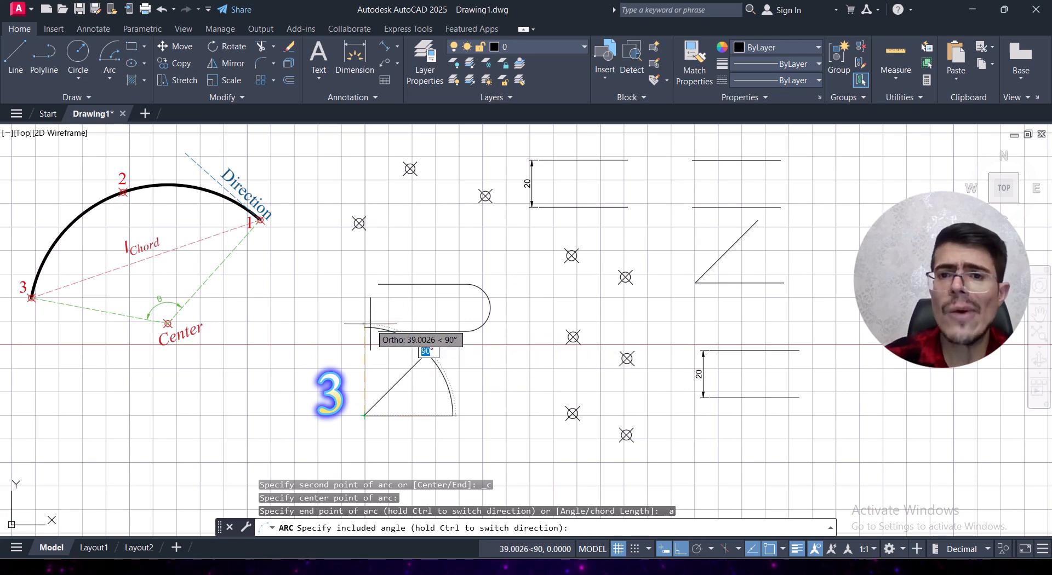
text(45)
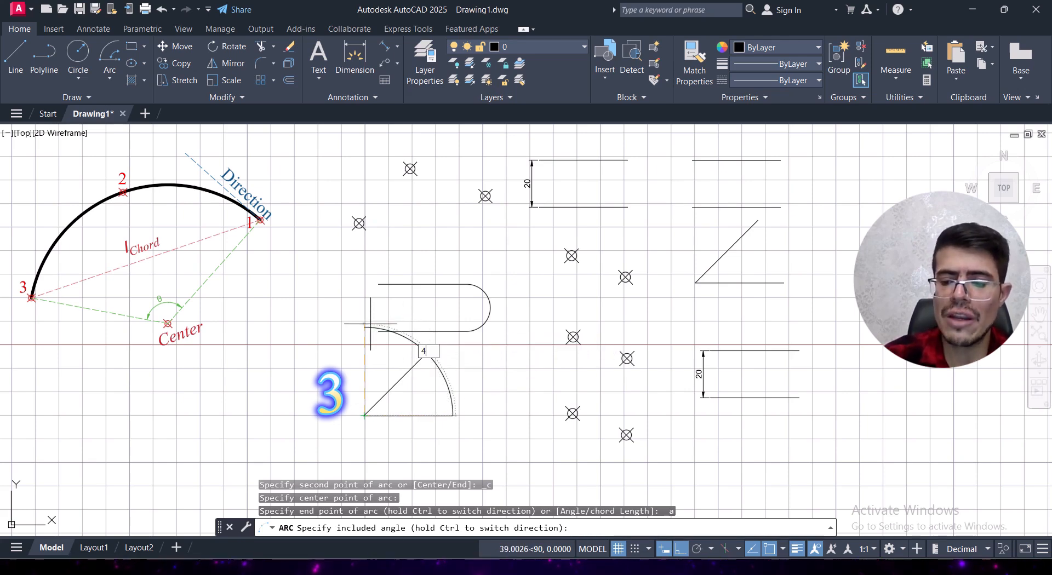
key(Return)
Step: Select the 45° arc between the angled lines to examine its grips, and clear the selection
click(496, 368)
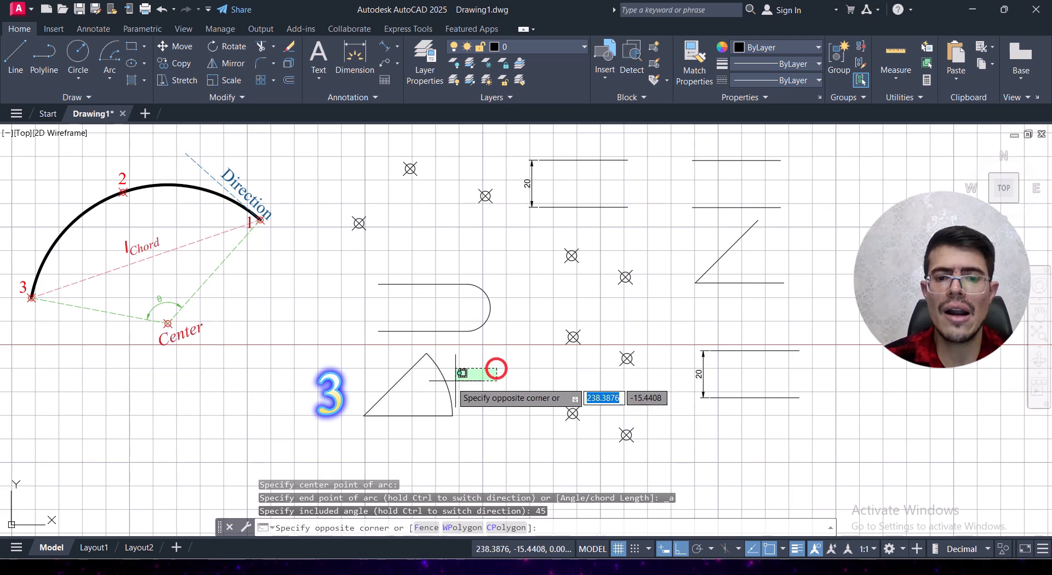
click(430, 389)
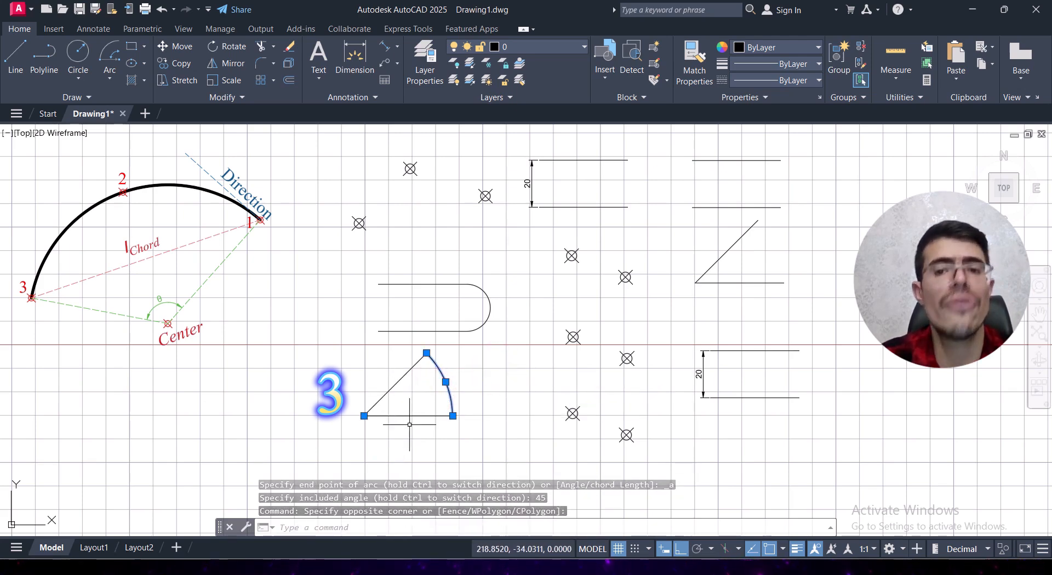
key(Escape)
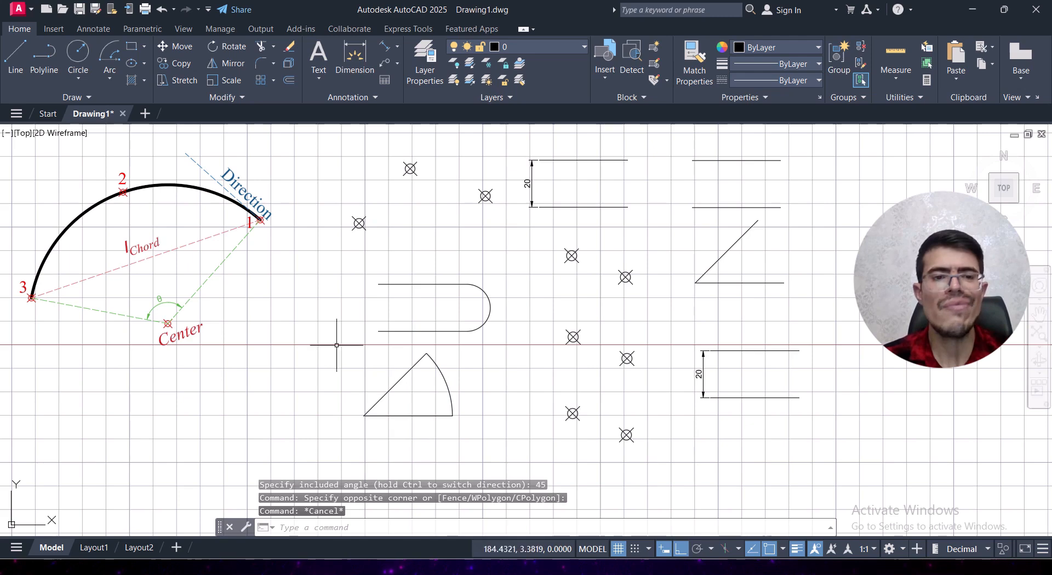
Step: Draw a Start, Center, Length arc from the lower right endpoint of the dimensioned upper parallel lines, centred with Mid Between 2 Points, chord length 20
click(109, 78)
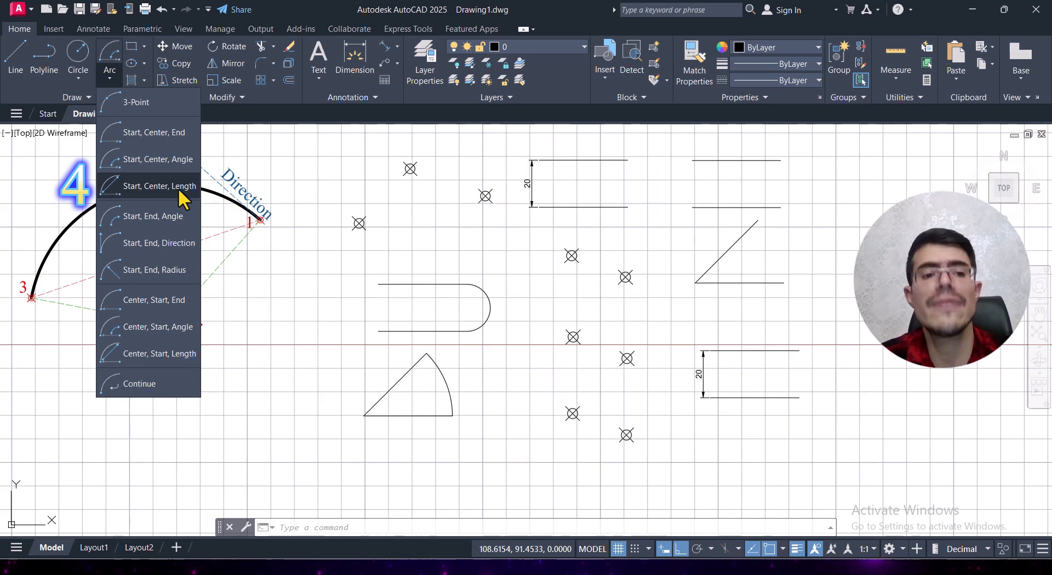
click(179, 189)
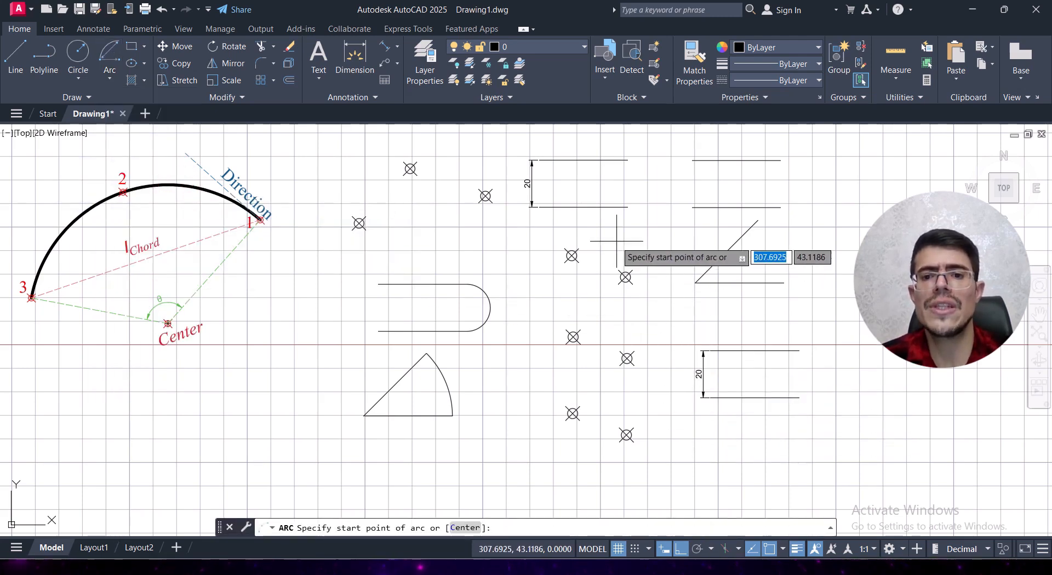
middle_drag(623, 237, 608, 297)
scroll(589, 261, up, 2)
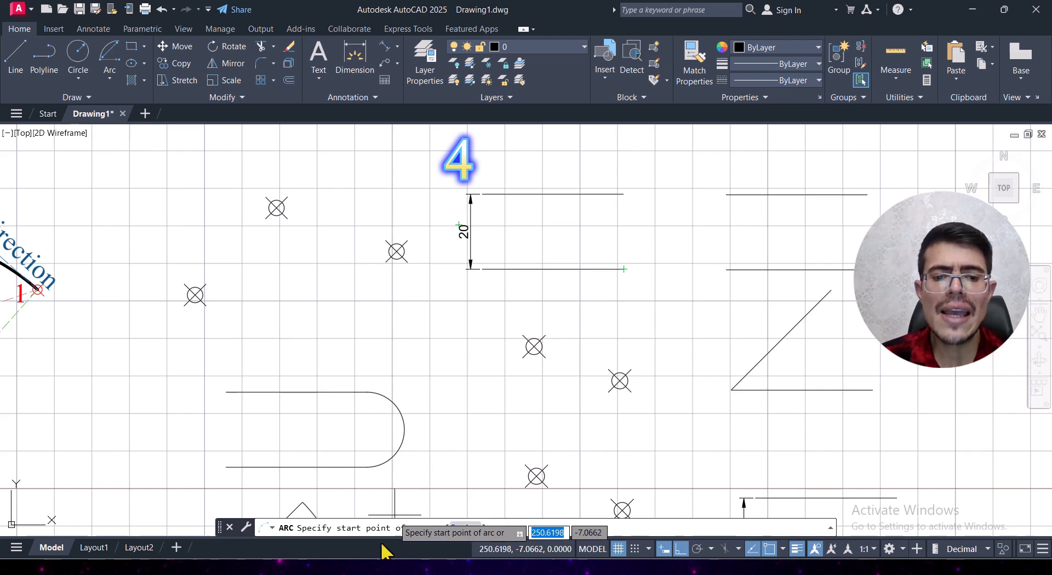
click(623, 269)
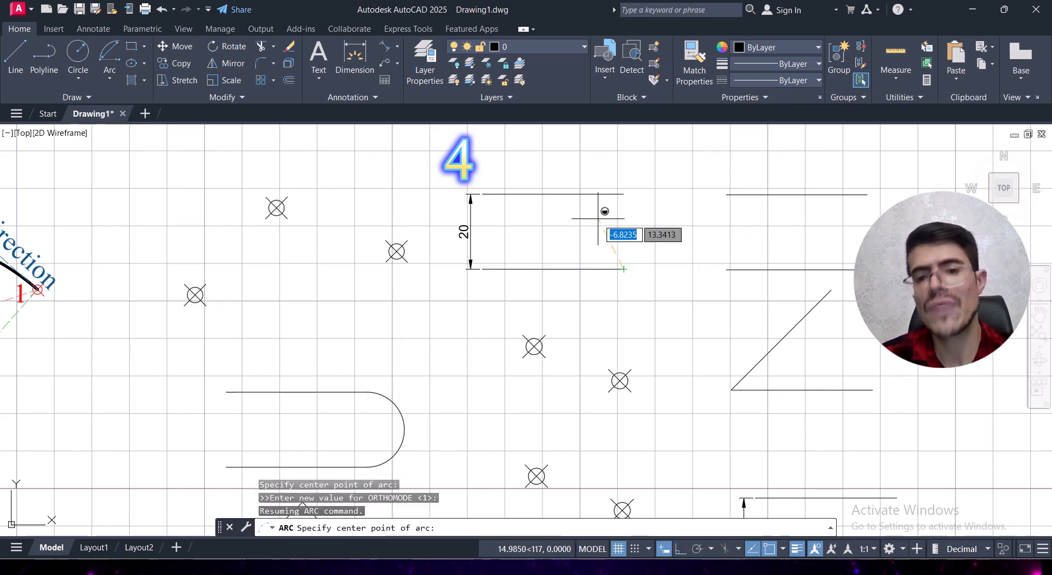
shift+right_click(598, 219)
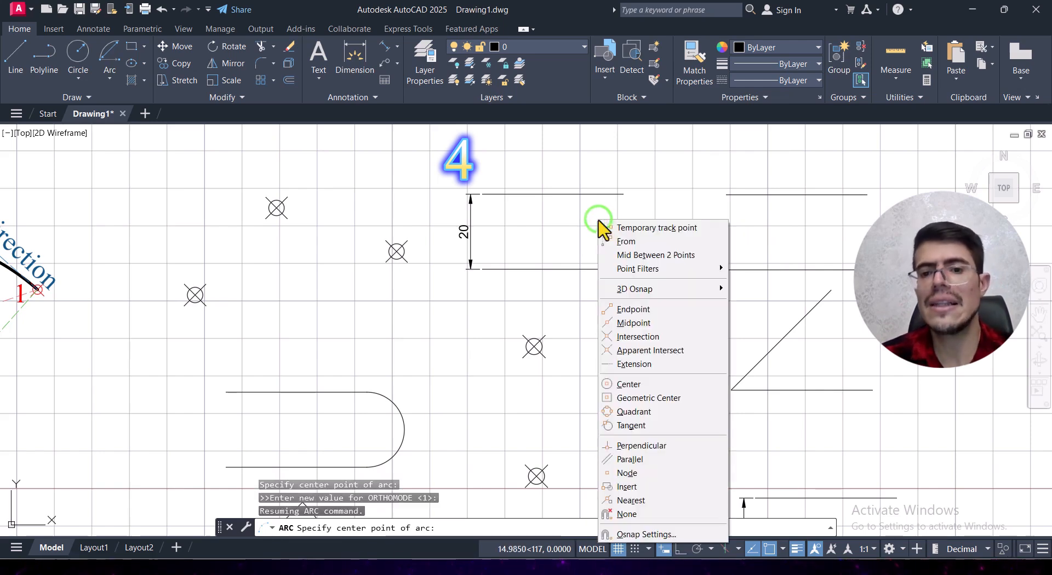
click(661, 259)
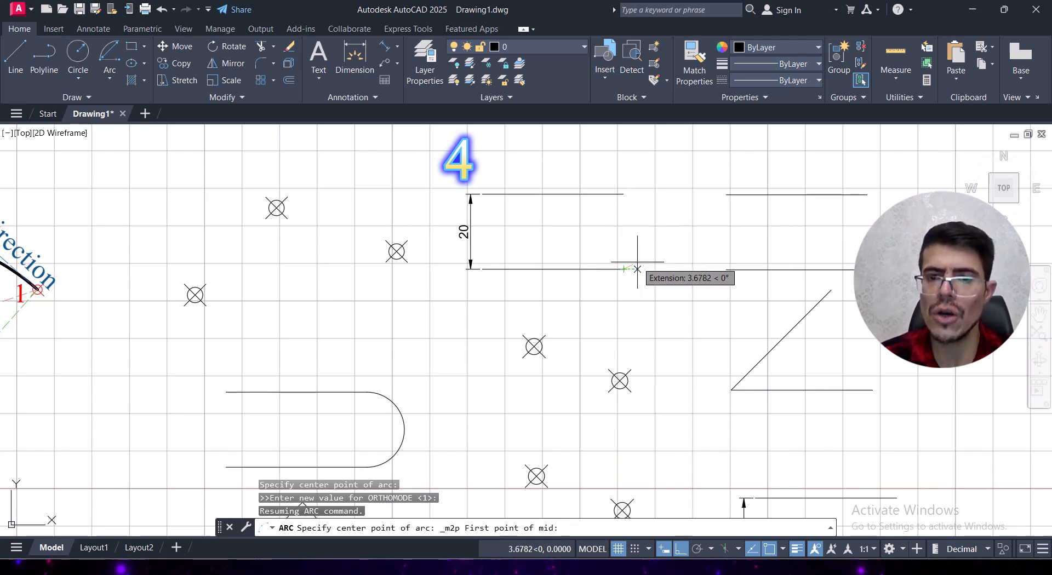
click(623, 270)
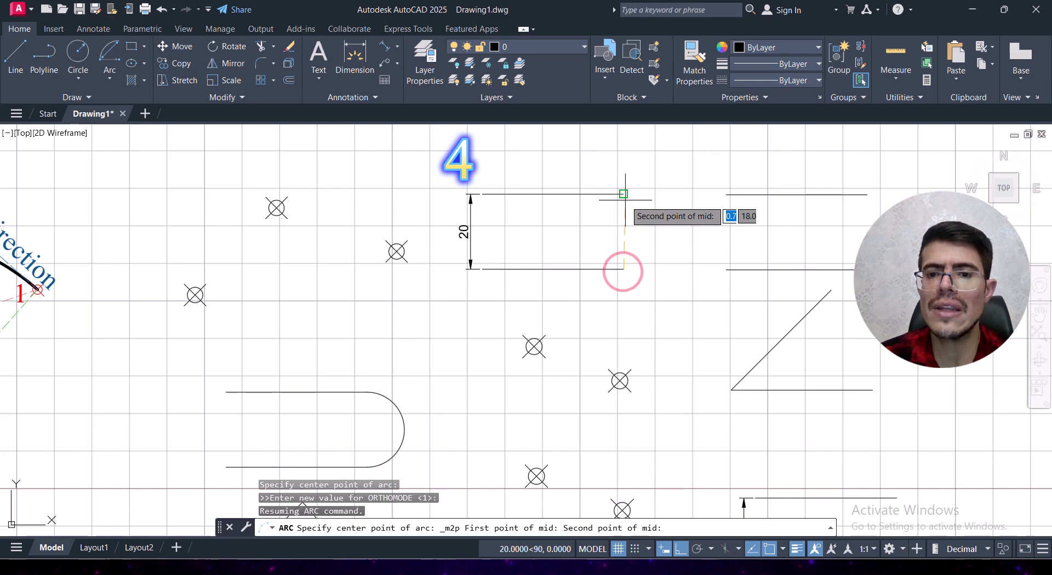
click(623, 194)
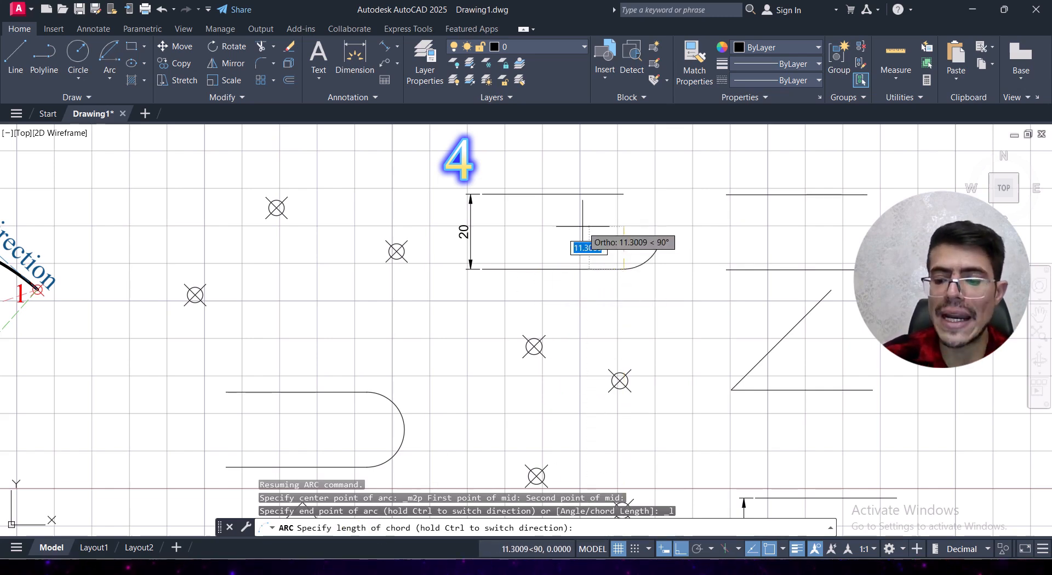
text(20)
key(Return)
Step: Select the arc closing the dimensioned upper parallel lines to examine it, and clear the selection
click(663, 186)
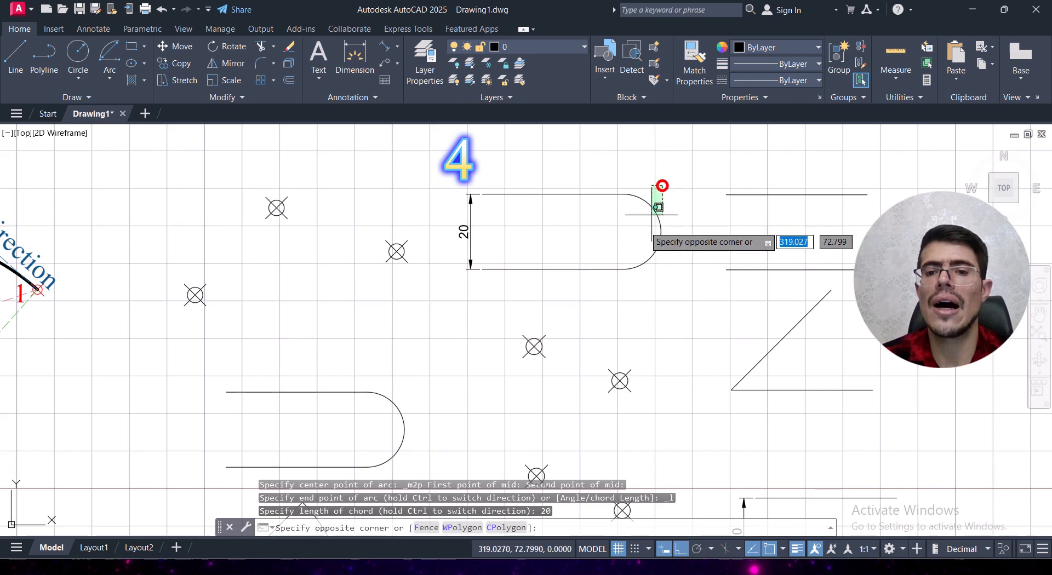
click(658, 209)
key(Escape)
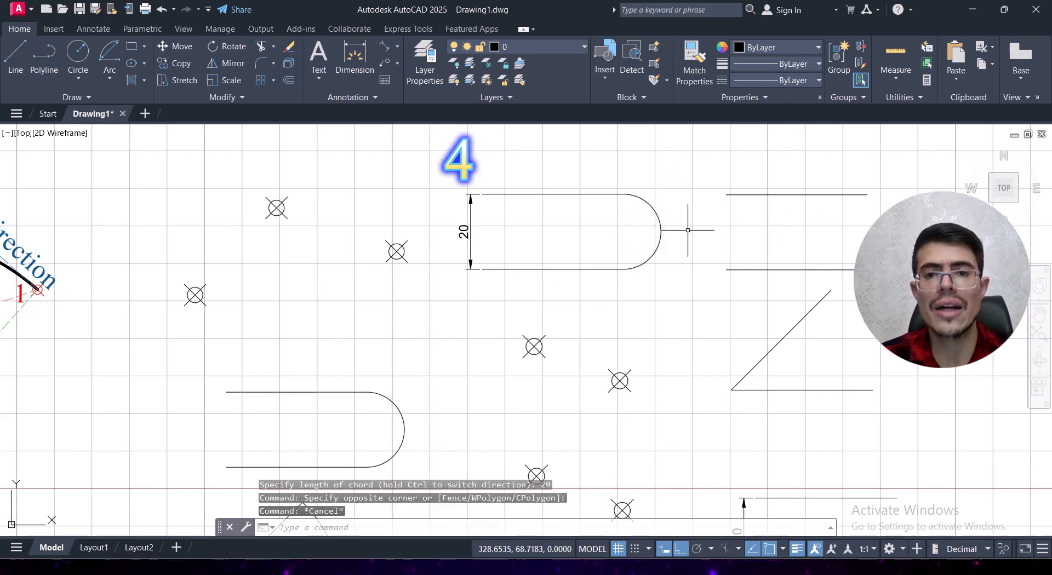
Step: Draw a Start, End, Angle arc from the right to the left node of the uppermost node pair, with a 90° included angle
middle_drag(653, 303, 648, 254)
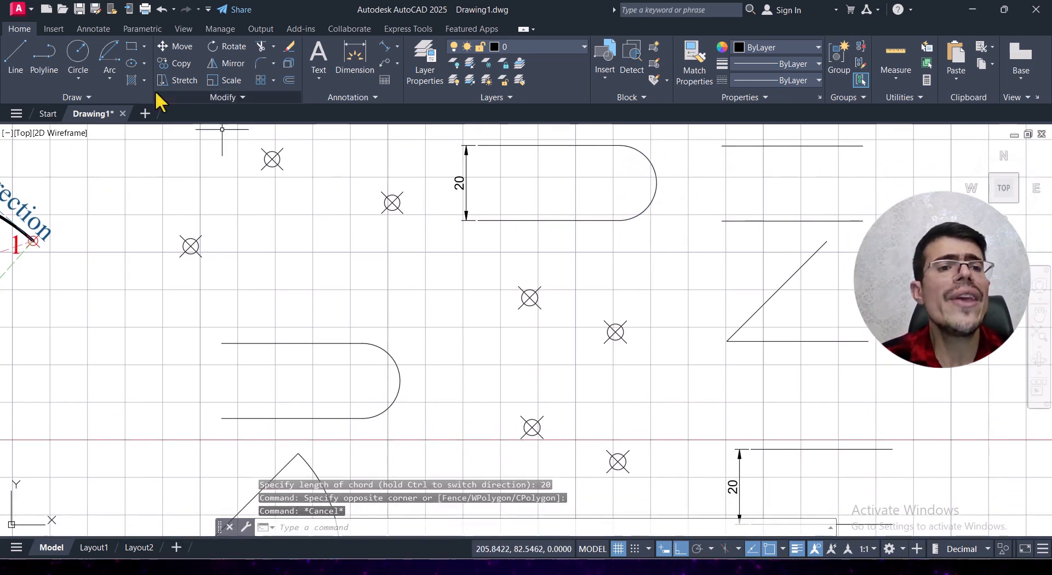
click(110, 79)
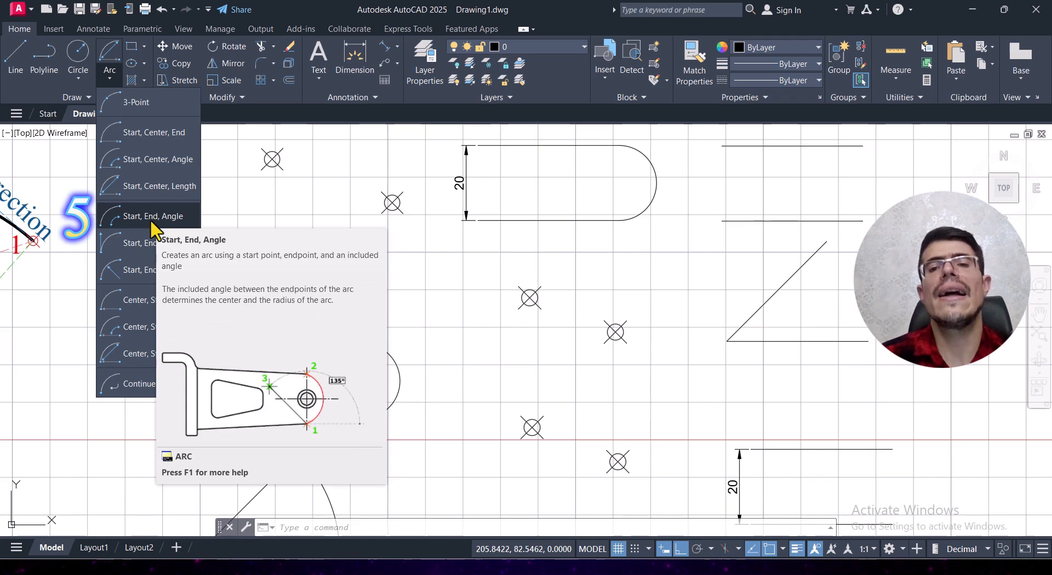
click(151, 223)
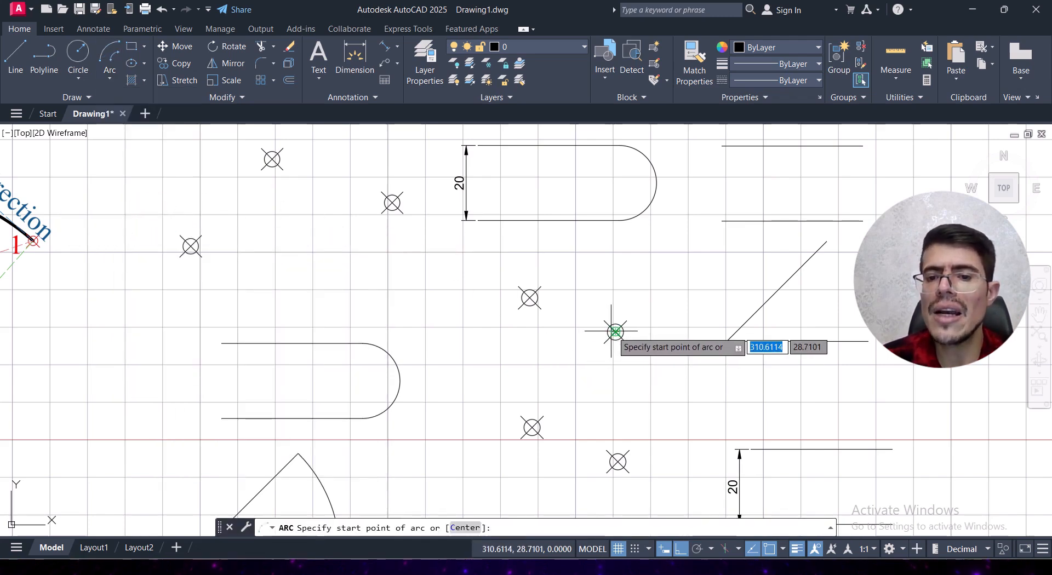
click(616, 331)
click(527, 295)
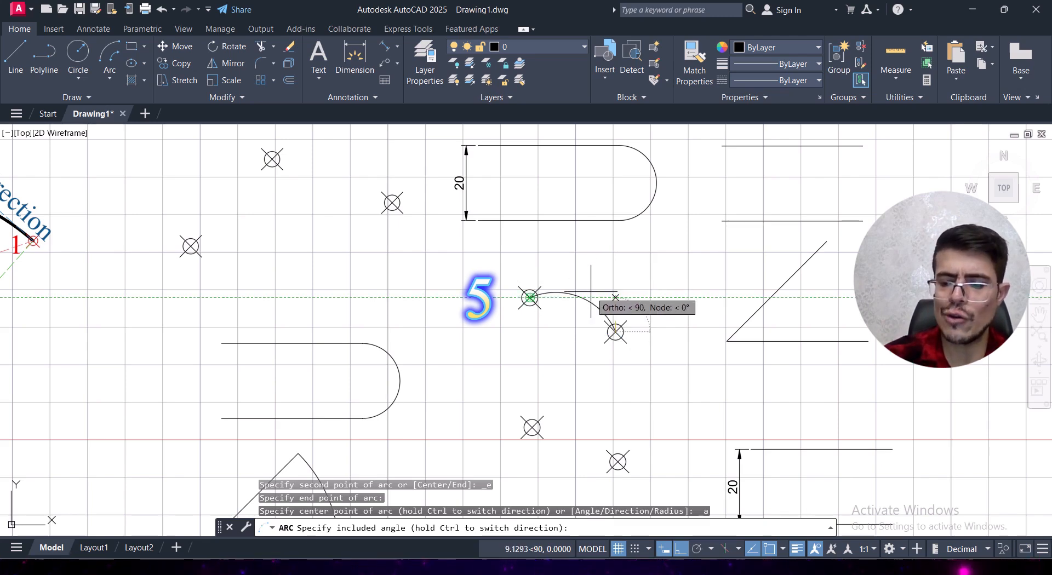
text(90)
key(Return)
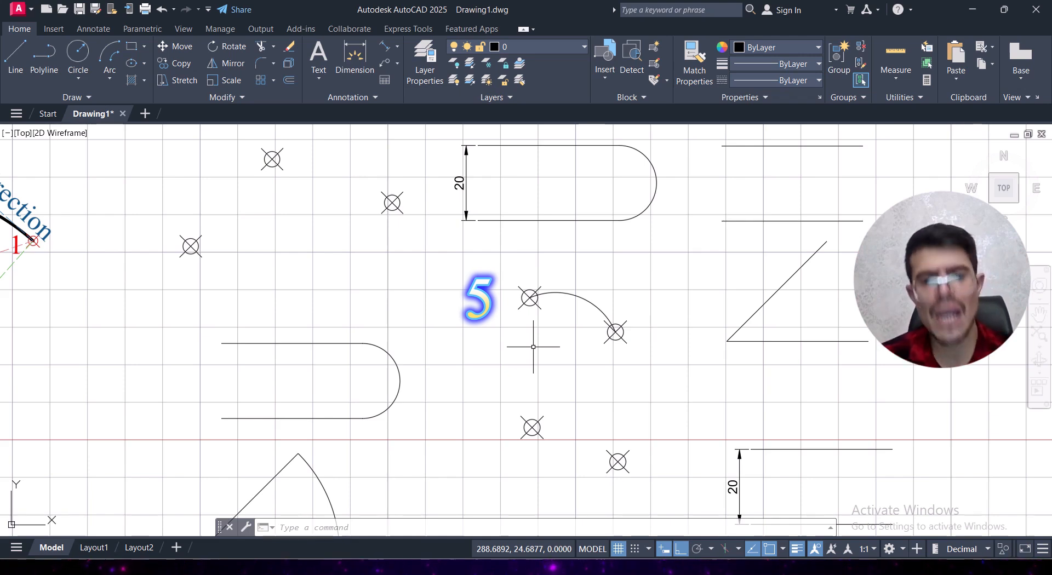
Step: Draw a Start, End, Direction arc from the right to the left node of the middle node pair, with its start tangent at 90°
middle_drag(533, 347, 491, 309)
click(107, 79)
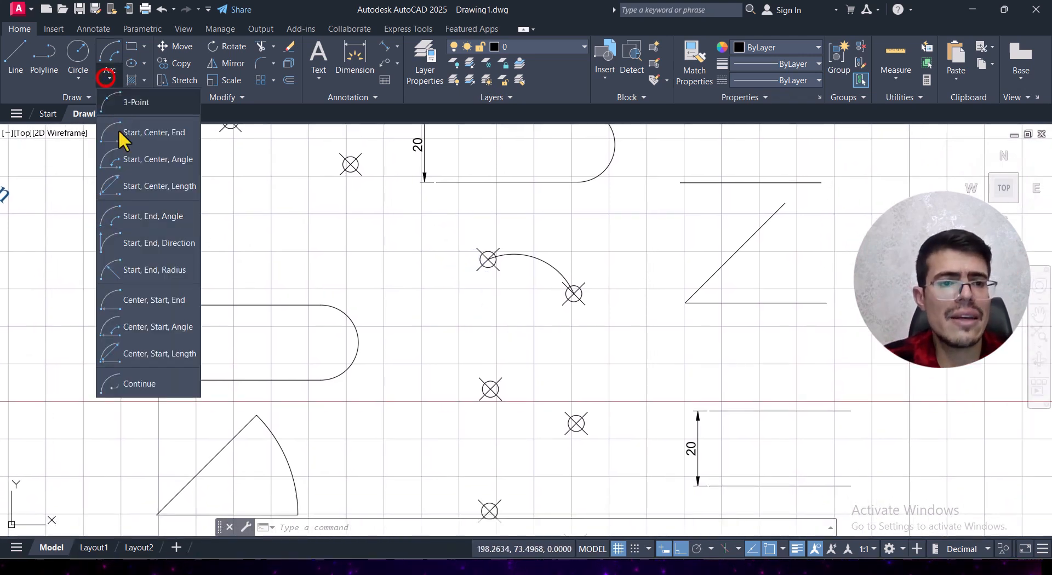
click(172, 240)
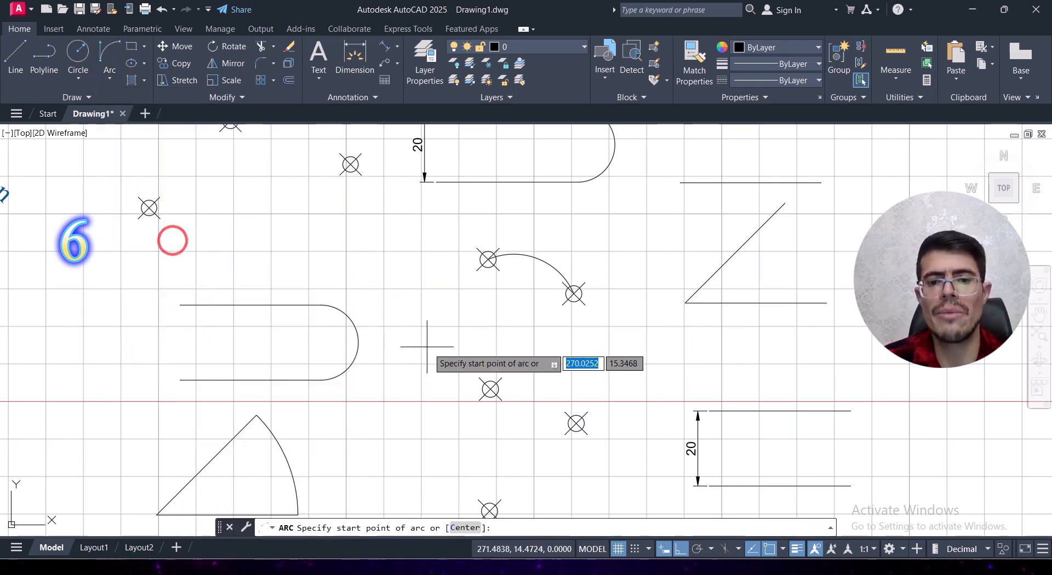
click(576, 424)
click(489, 390)
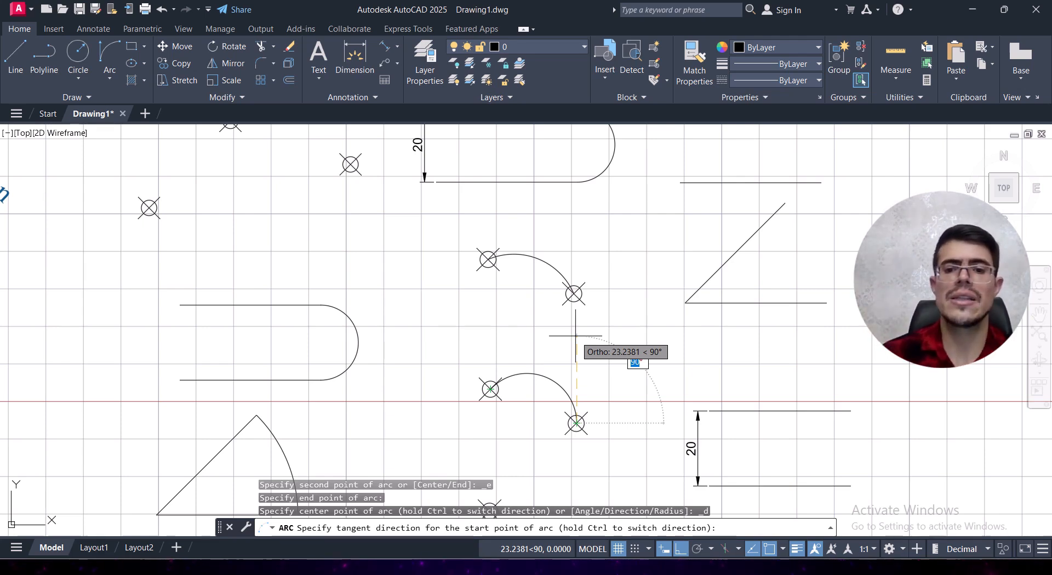
click(575, 333)
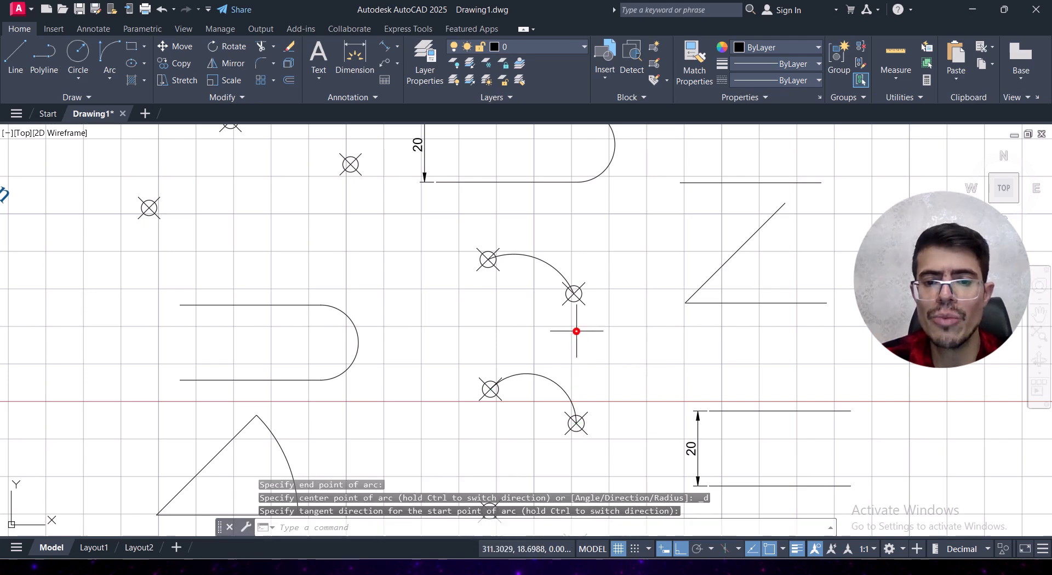
Step: Draw a Start, End, Radius arc from the right to the left node of the lowest node pair, with radius 20
middle_drag(577, 411, 583, 255)
click(110, 77)
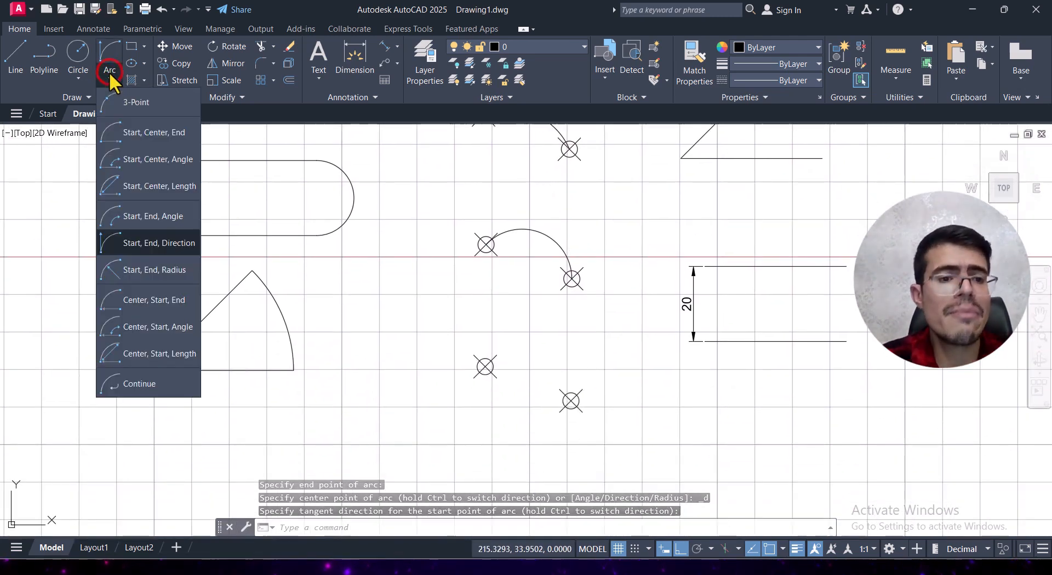
click(170, 275)
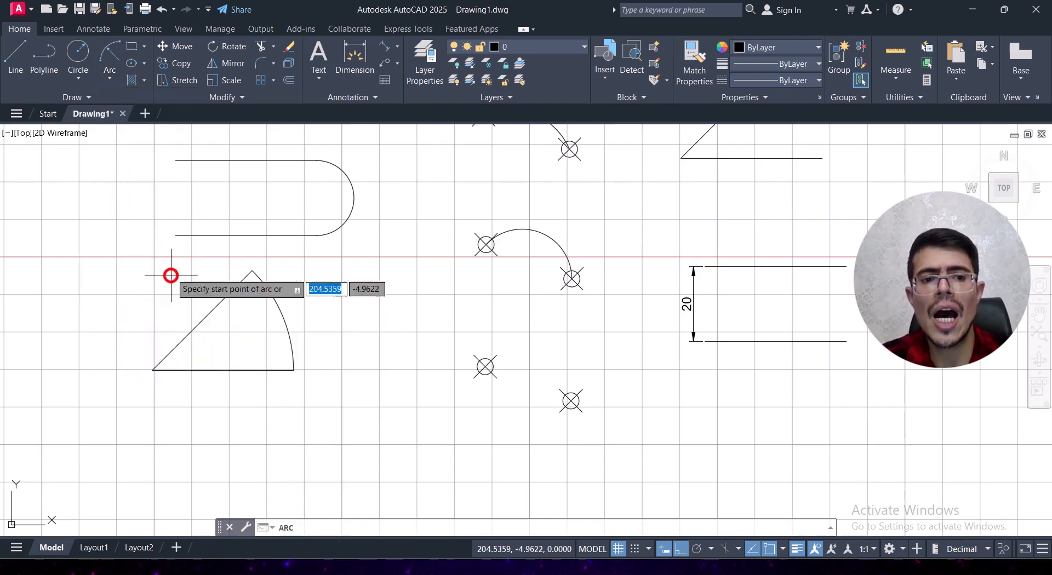
click(570, 401)
click(485, 367)
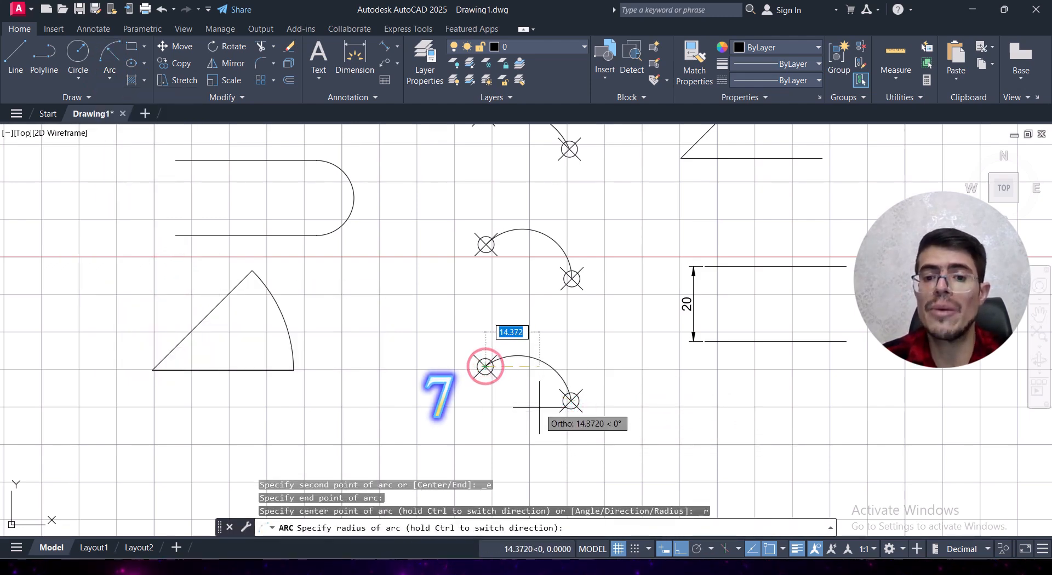
middle_drag(536, 404, 551, 324)
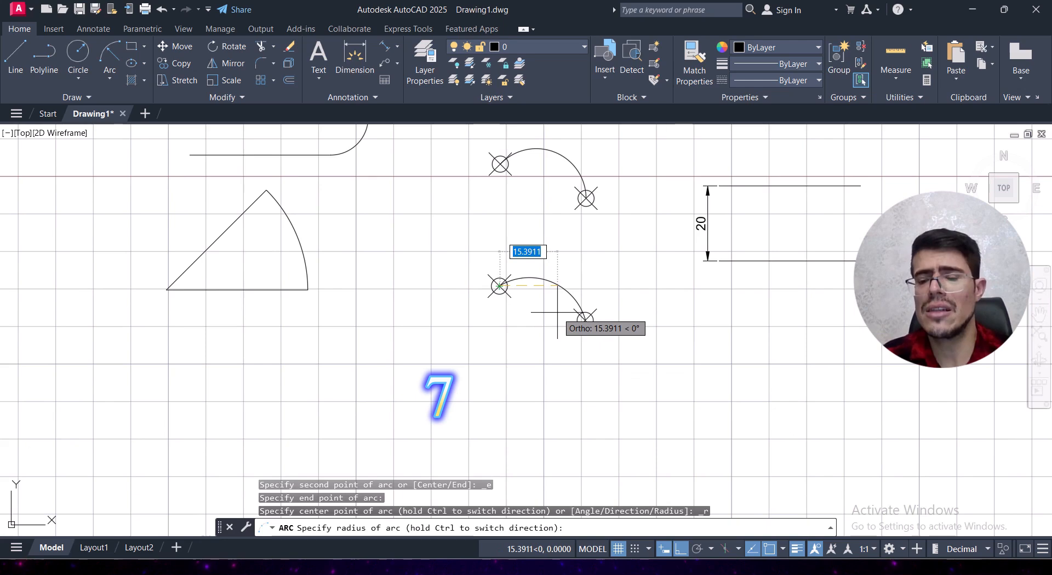
text(20)
key(Return)
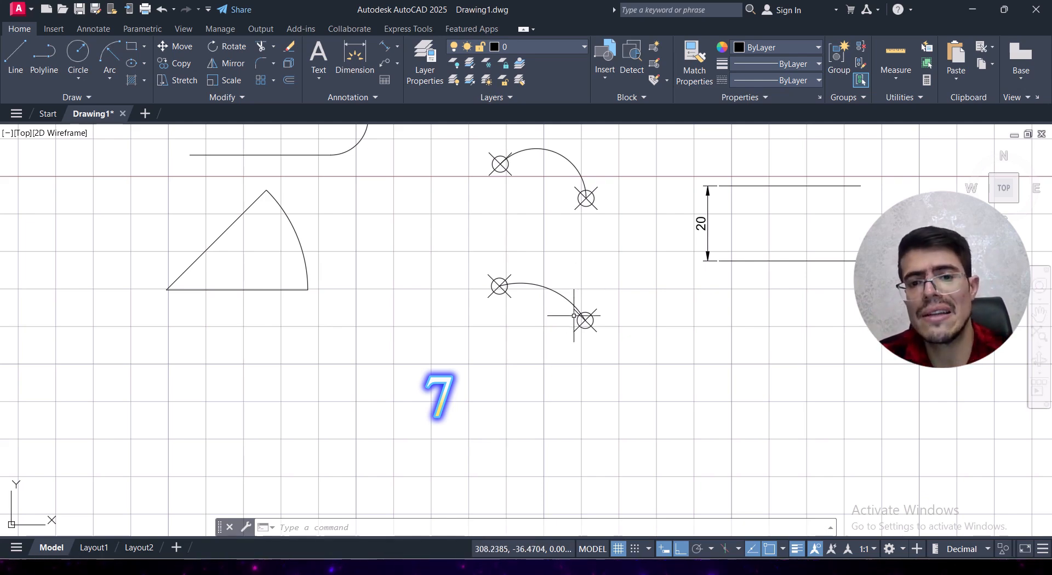
mouse_move(623, 284)
middle_down()
mouse_move(364, 406)
mouse_move(413, 388)
middle_up()
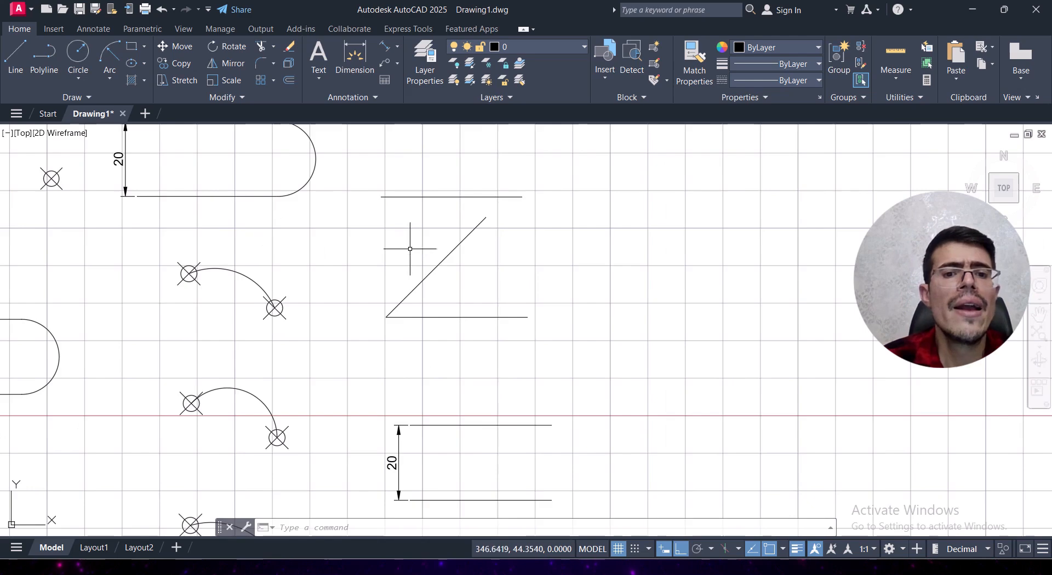
middle_drag(375, 213, 404, 301)
click(85, 81)
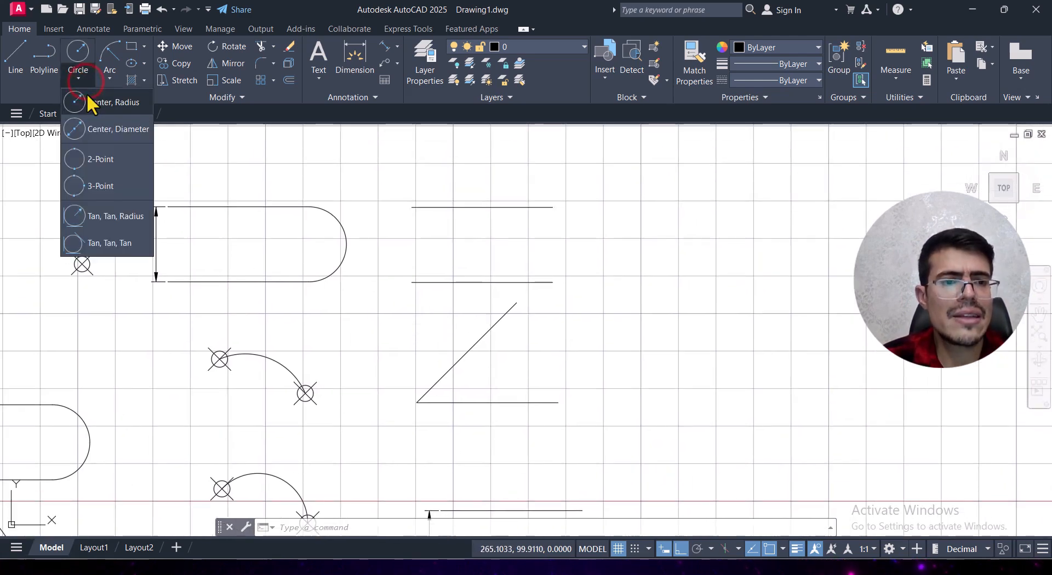
click(131, 80)
key(Escape)
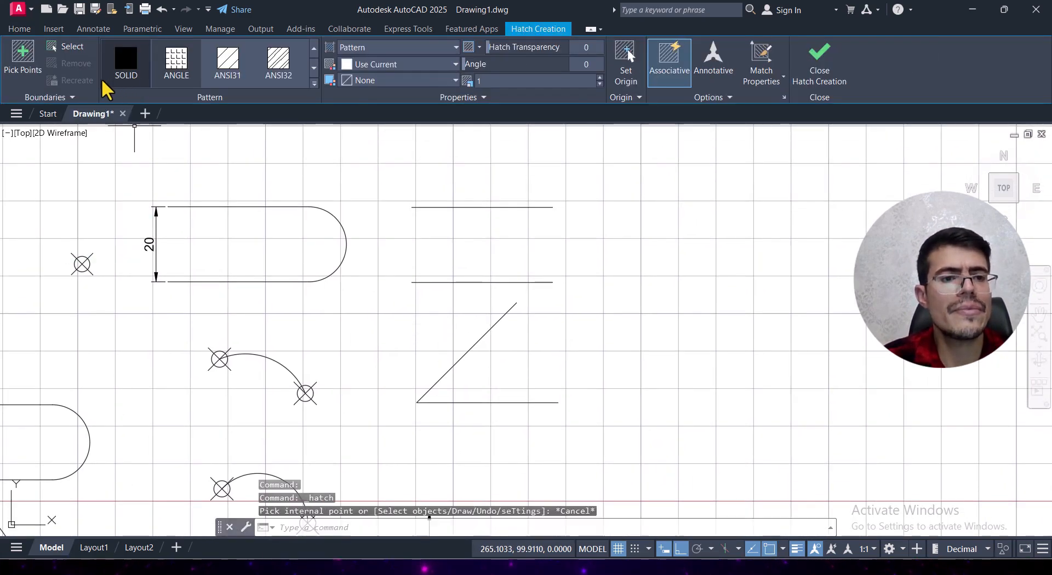
Step: Draw a Center, Start, End arc centred midway between the upper parallel lines' right endpoints, from the lower endpoint to the upper one
click(104, 79)
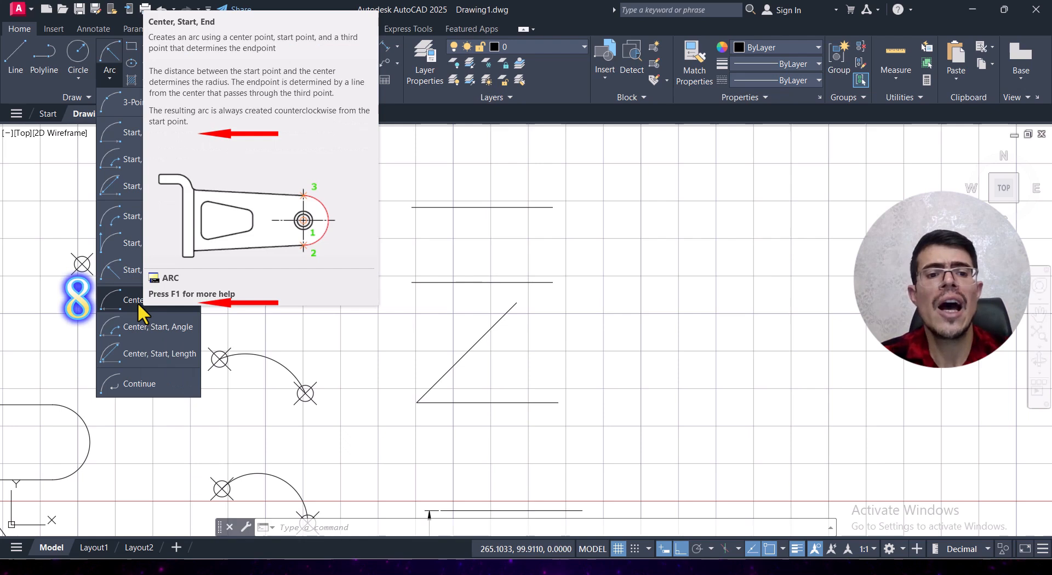
click(137, 303)
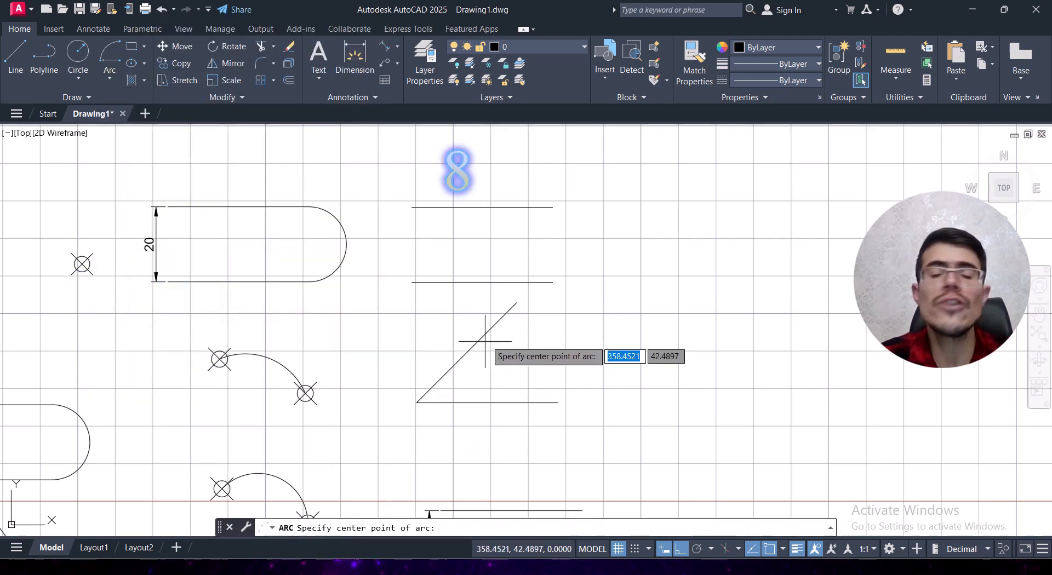
shift+right_click(507, 249)
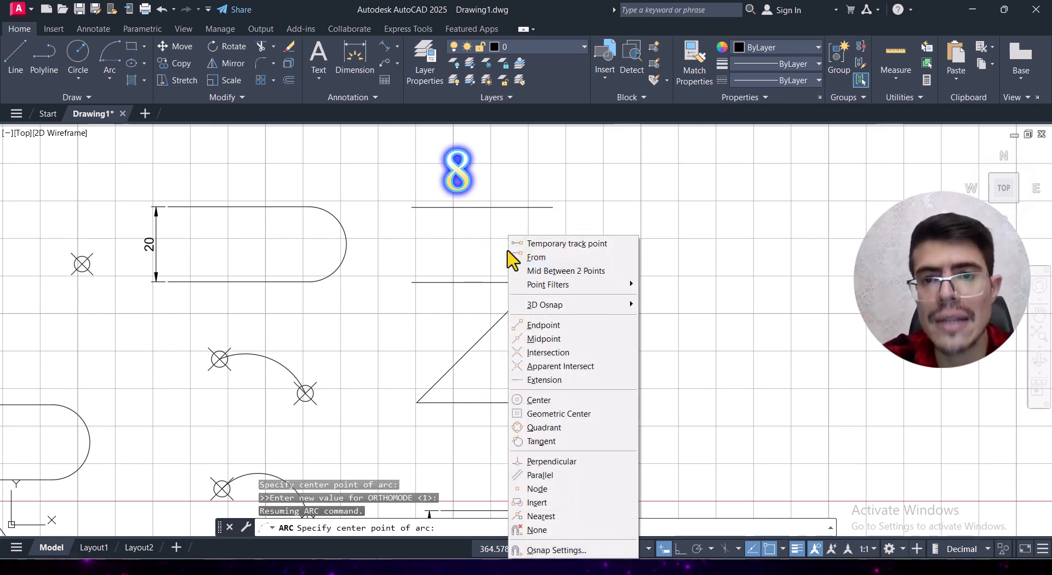
click(589, 271)
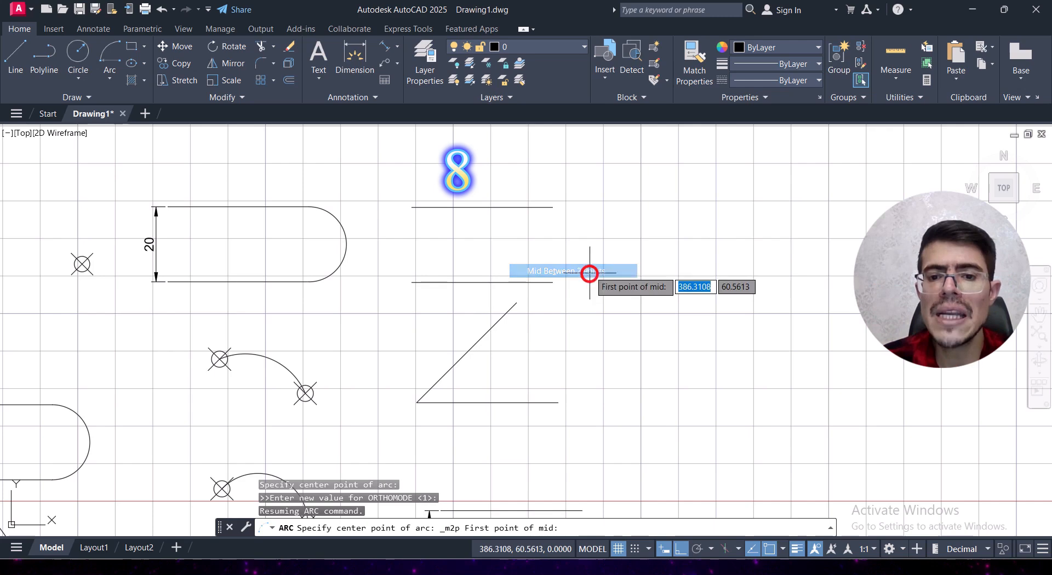
click(553, 283)
click(553, 207)
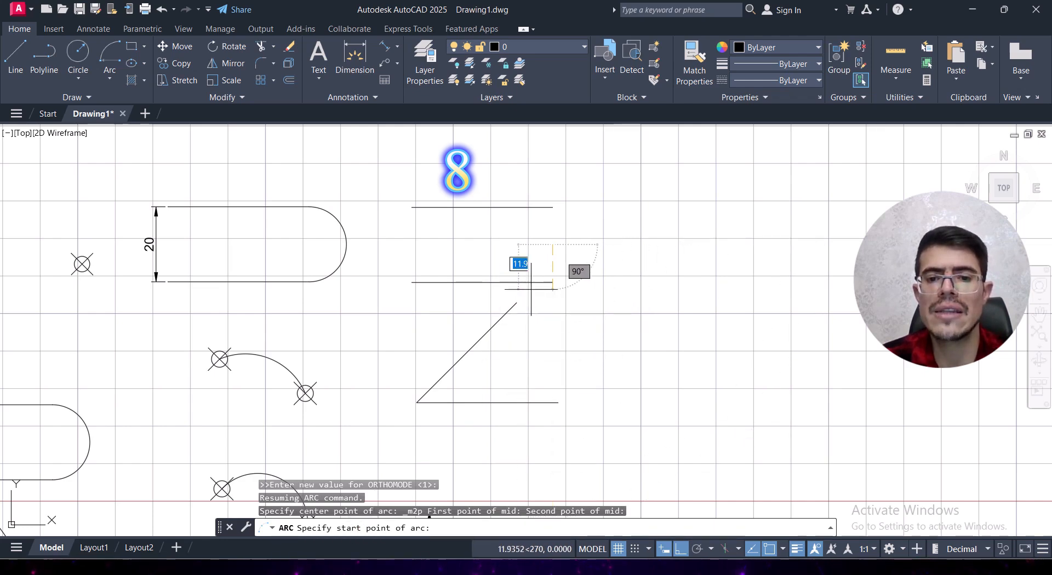
click(551, 283)
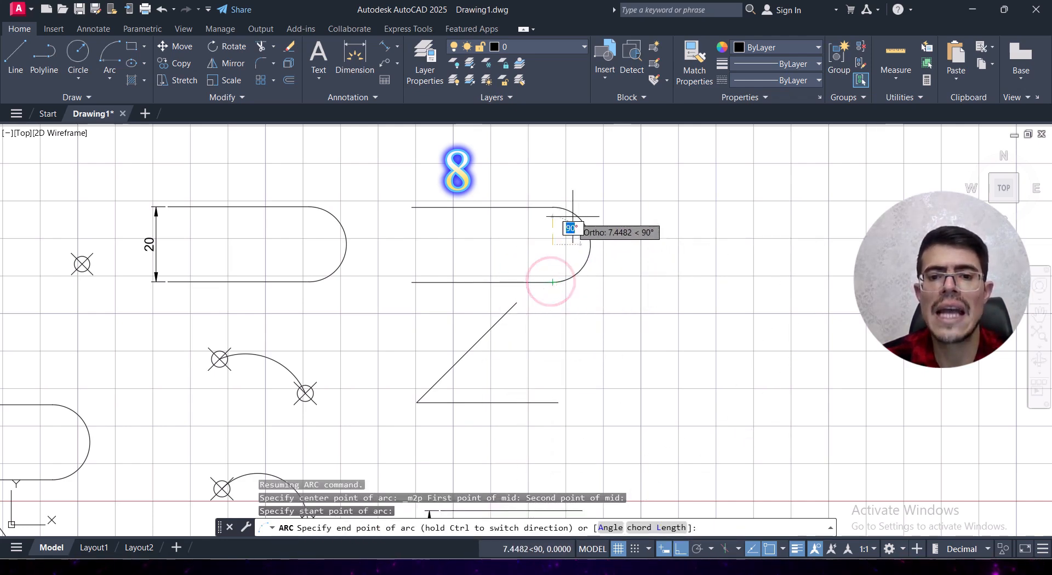
click(555, 207)
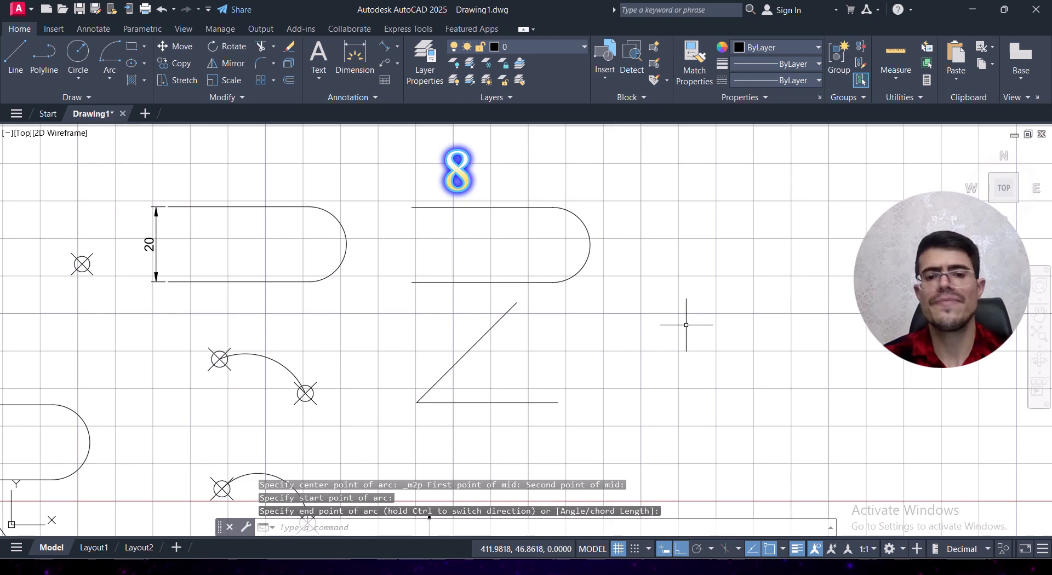
Step: Draw a Center, Start, Angle arc centred on the angled lines' vertex, starting at the horizontal line's right end, with a 45° included angle
click(110, 78)
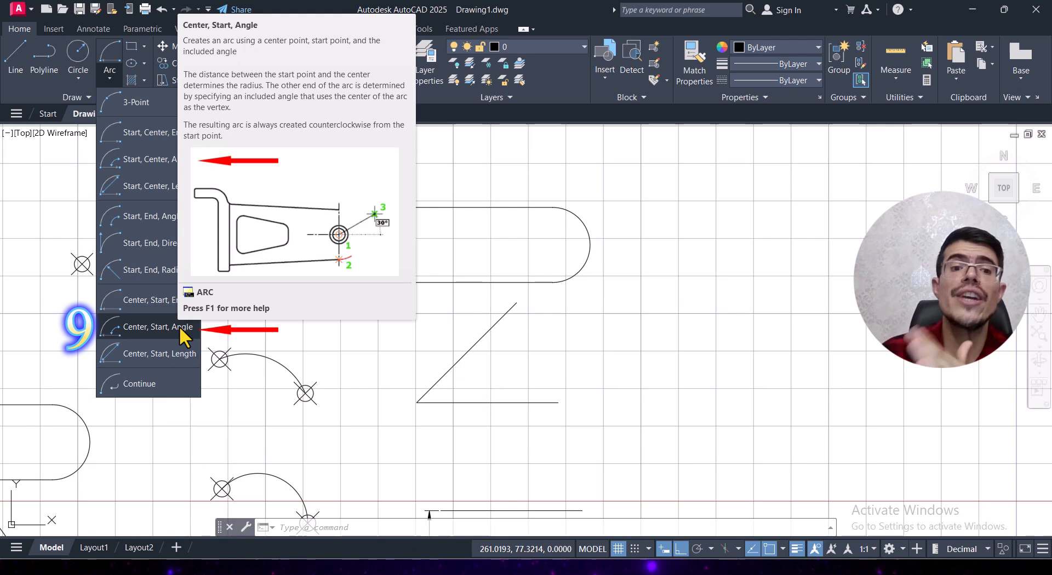
click(166, 332)
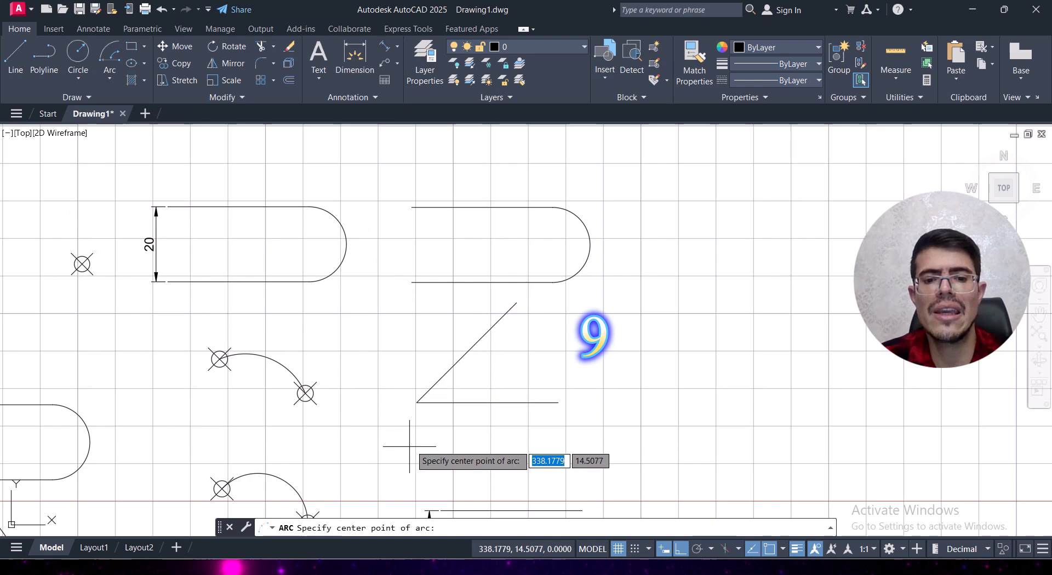
click(416, 402)
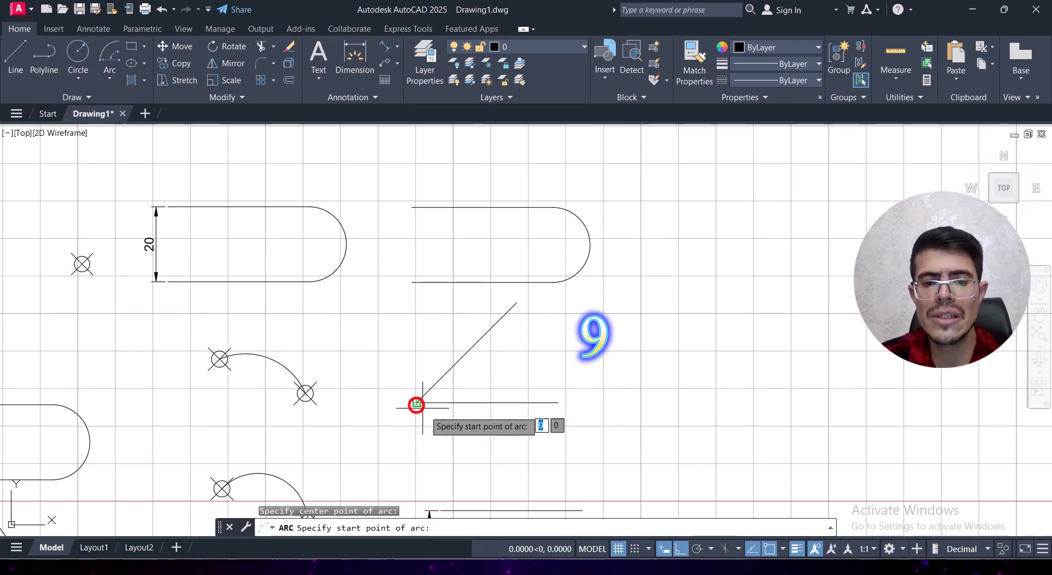
click(557, 403)
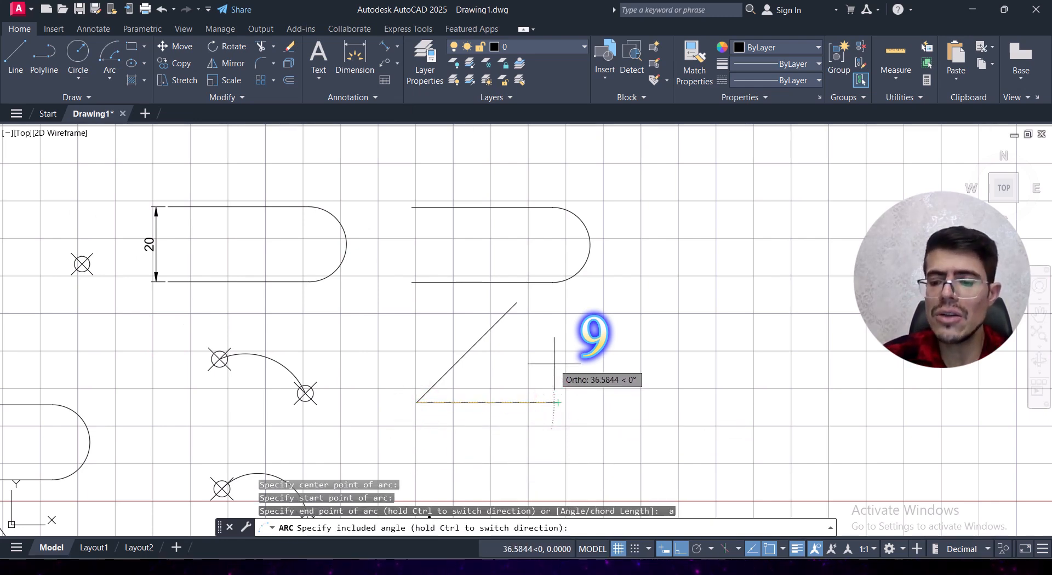
text(45)
key(Return)
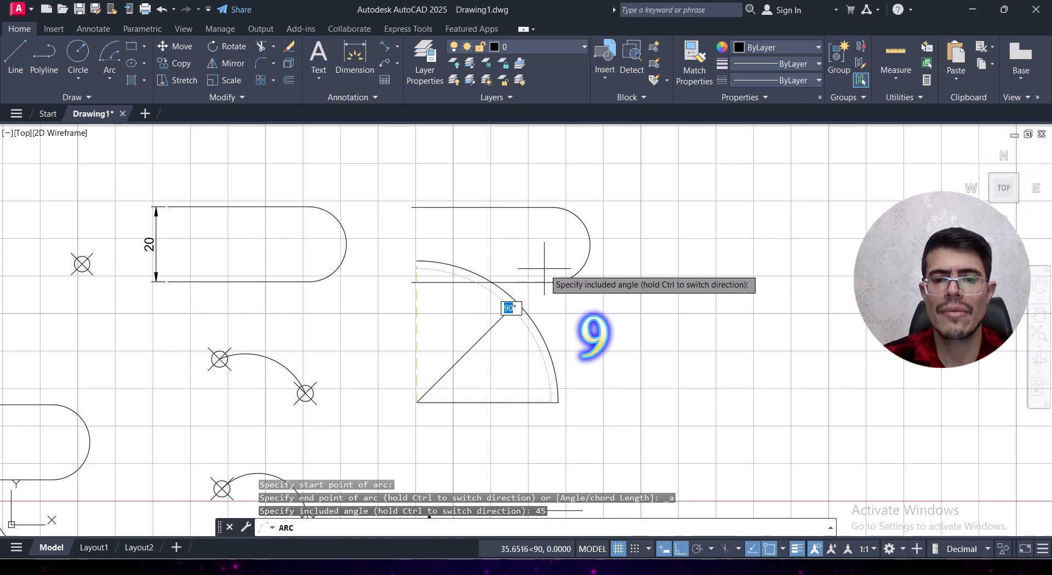
click(518, 257)
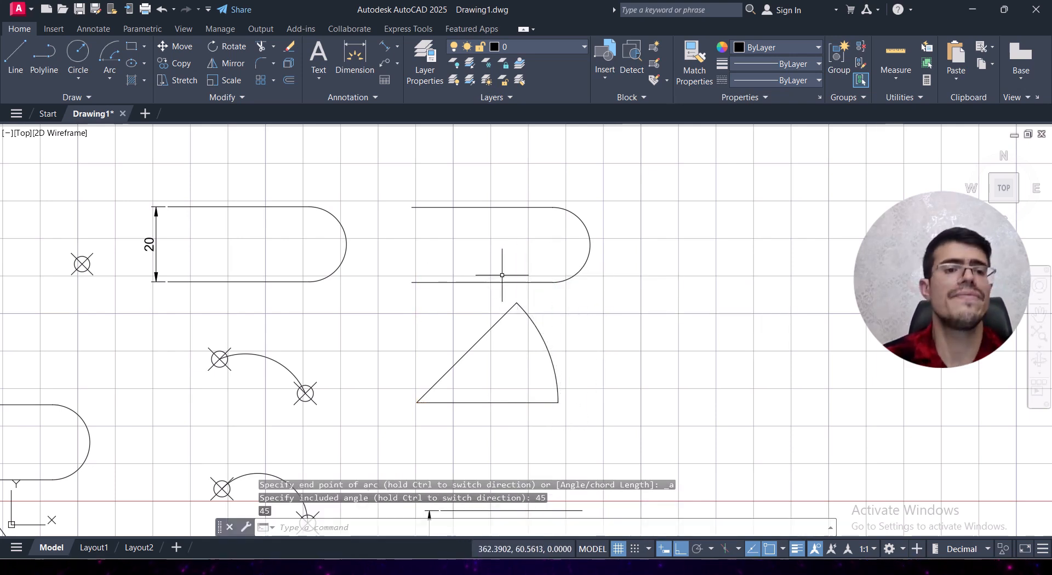
Step: Try to draw a Center, Start, Length arc with chord length 20 across the right ends of the lower dimensioned parallel lines
click(109, 80)
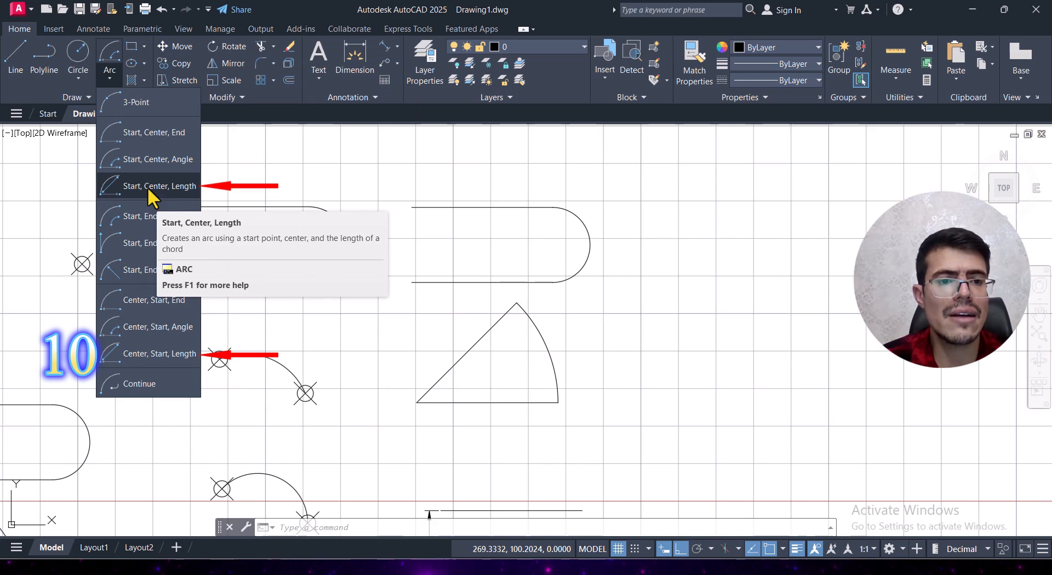
click(166, 358)
middle_drag(740, 431, 644, 239)
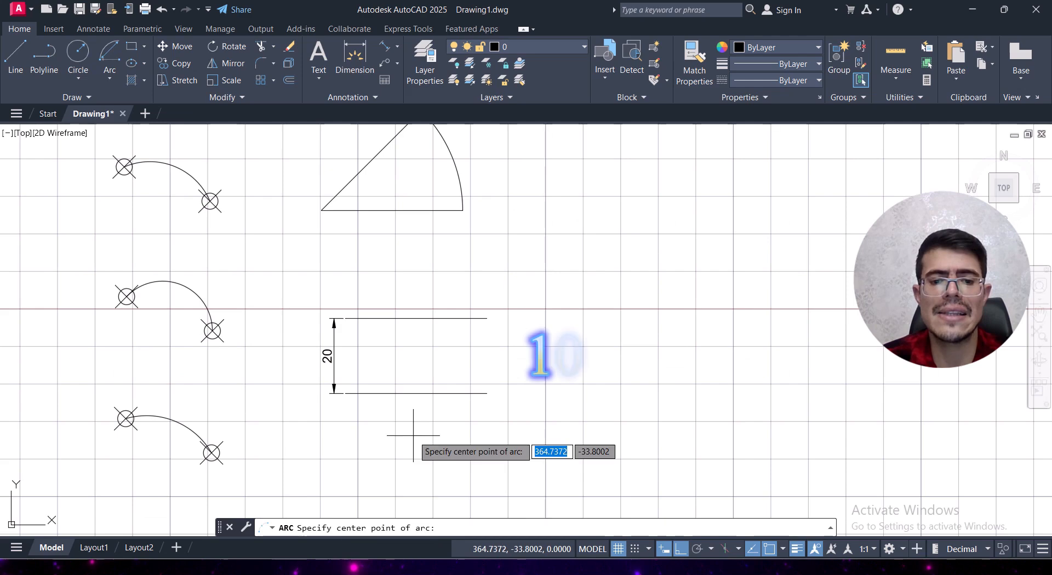
shift+right_click(463, 362)
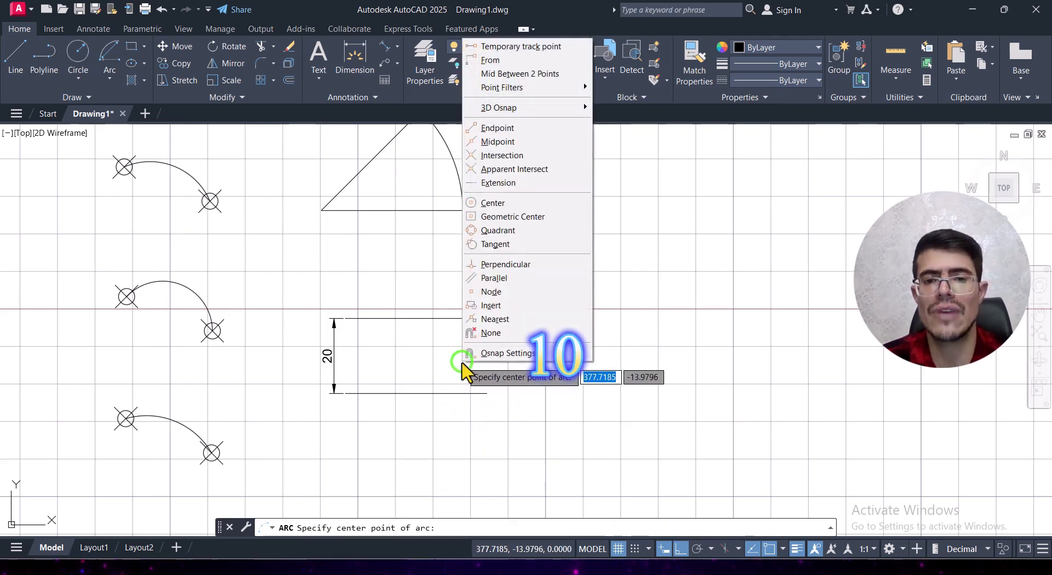
click(529, 73)
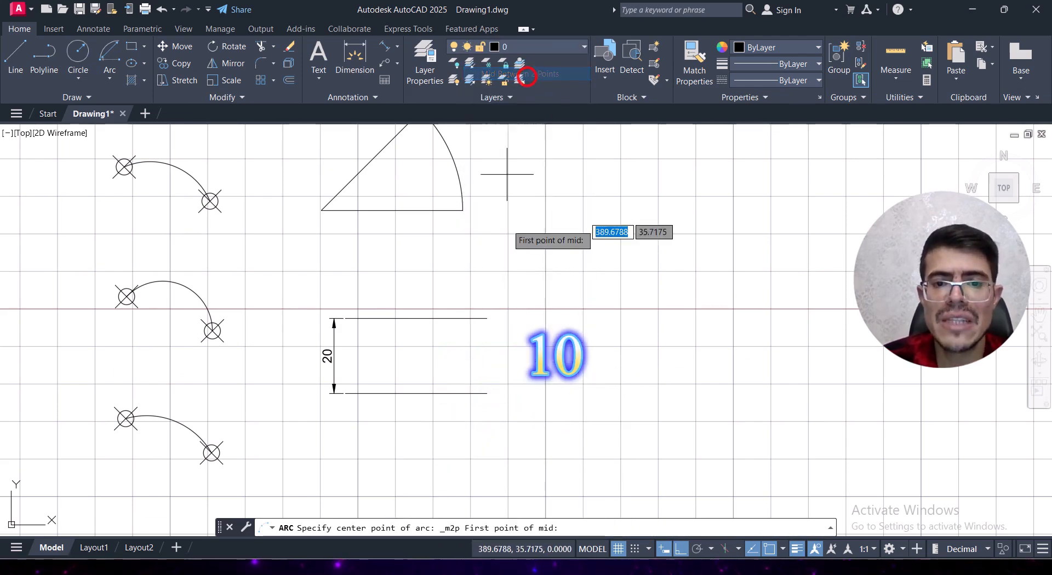
click(486, 393)
click(487, 318)
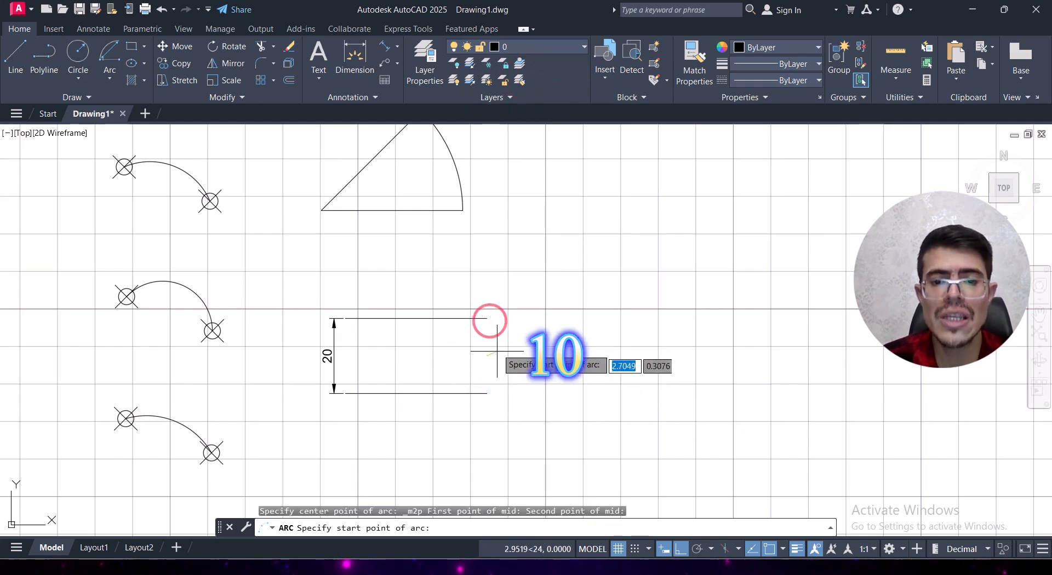
click(485, 393)
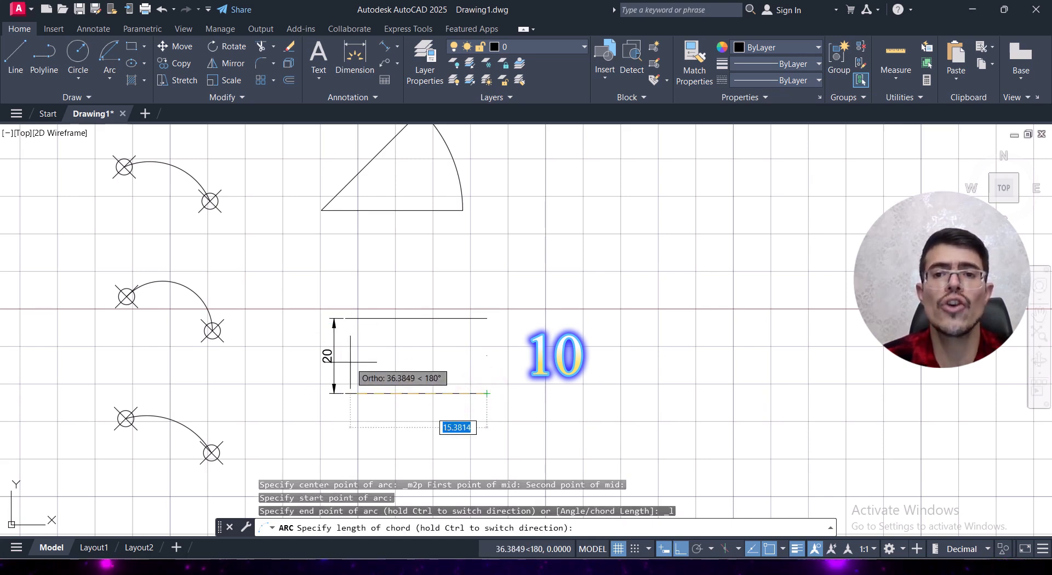
text(2)
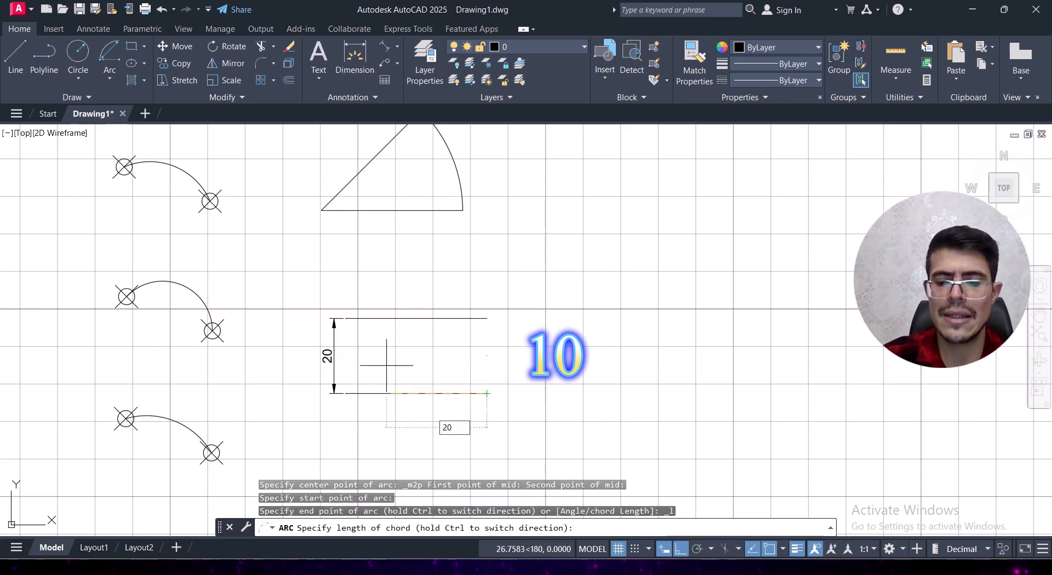
text(0)
key(Return)
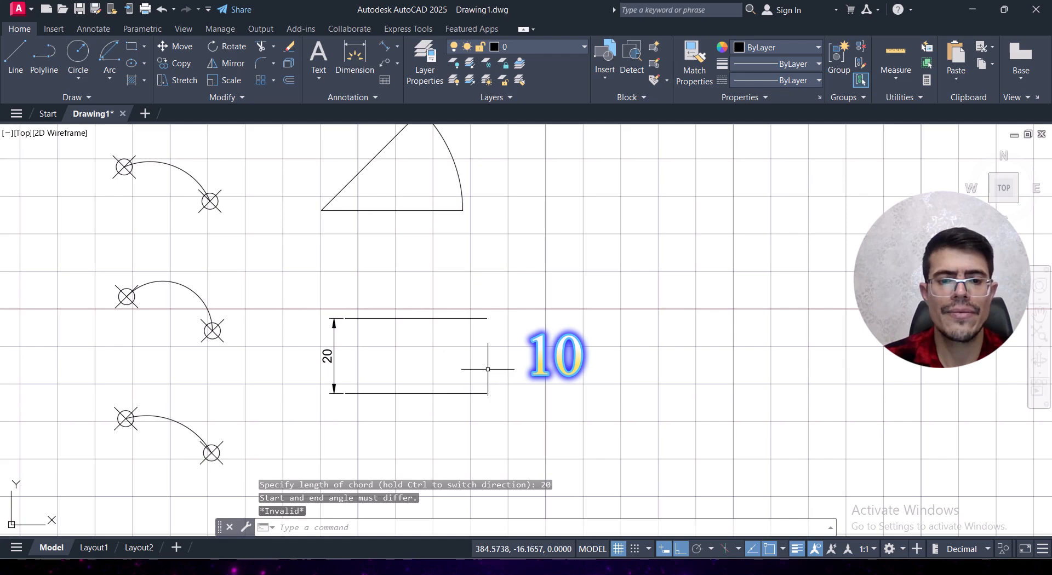
Step: Draw a Center, Start, Length arc centred midway between the lower parallel lines' right endpoints, starting at the lower endpoint, with chord length 20
click(112, 75)
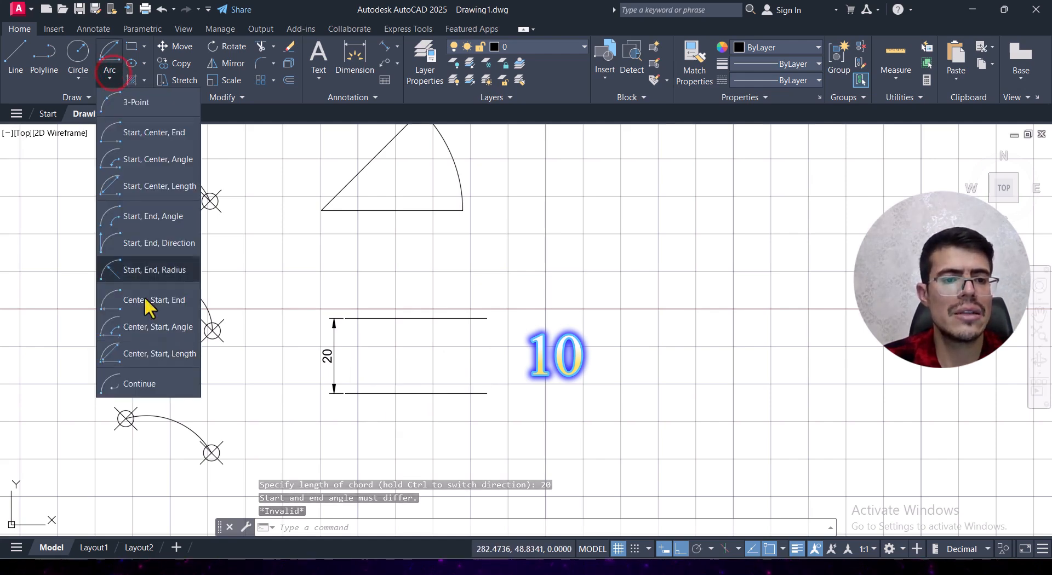
click(152, 357)
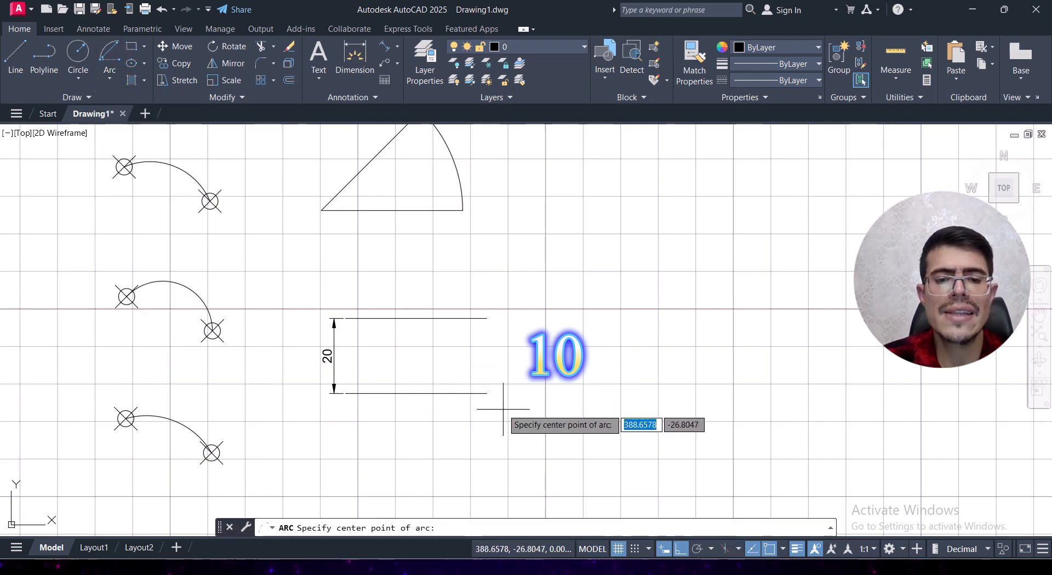
shift+right_click(472, 351)
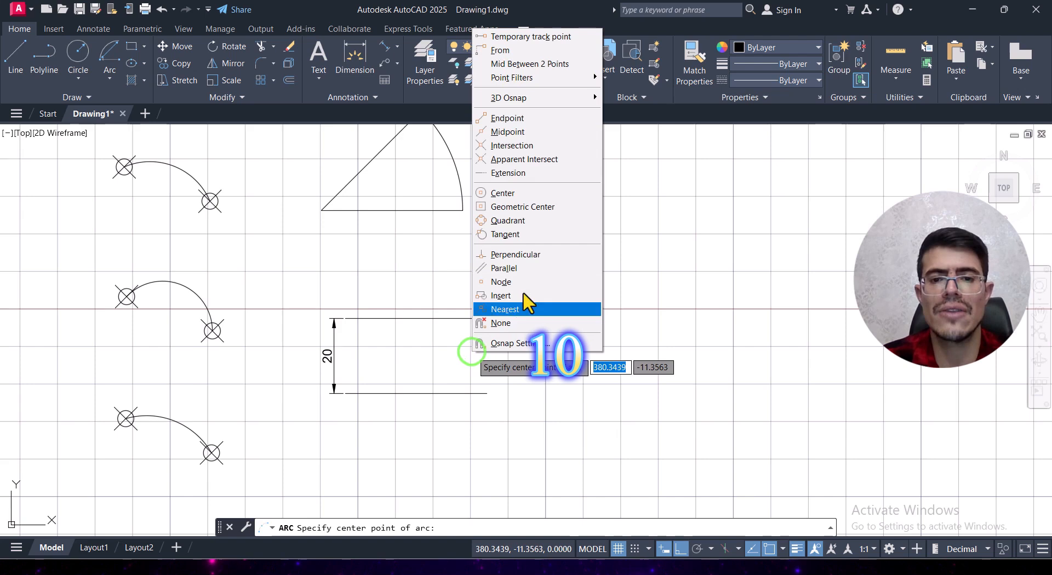
click(530, 64)
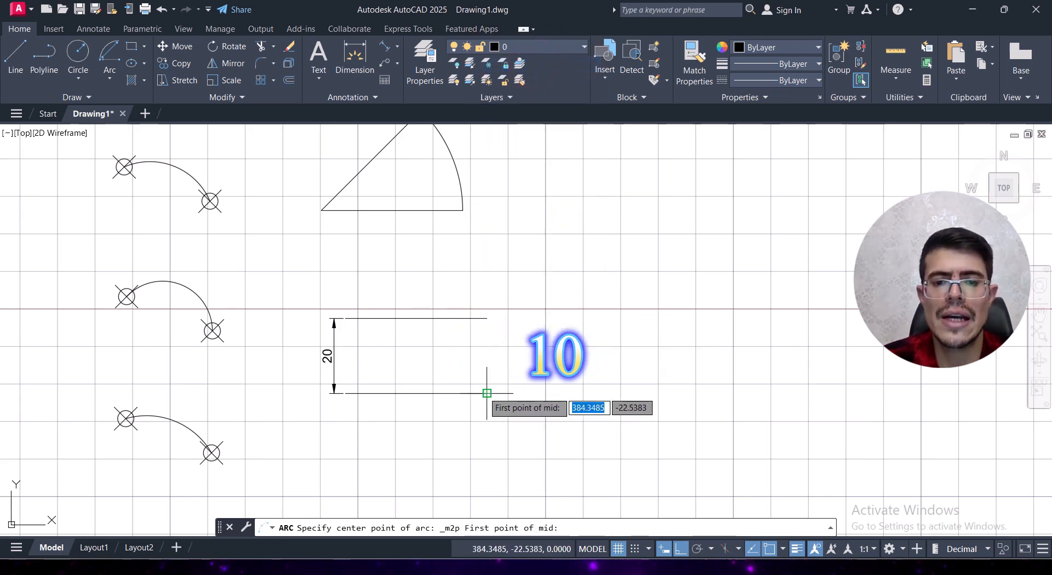
click(487, 392)
click(487, 319)
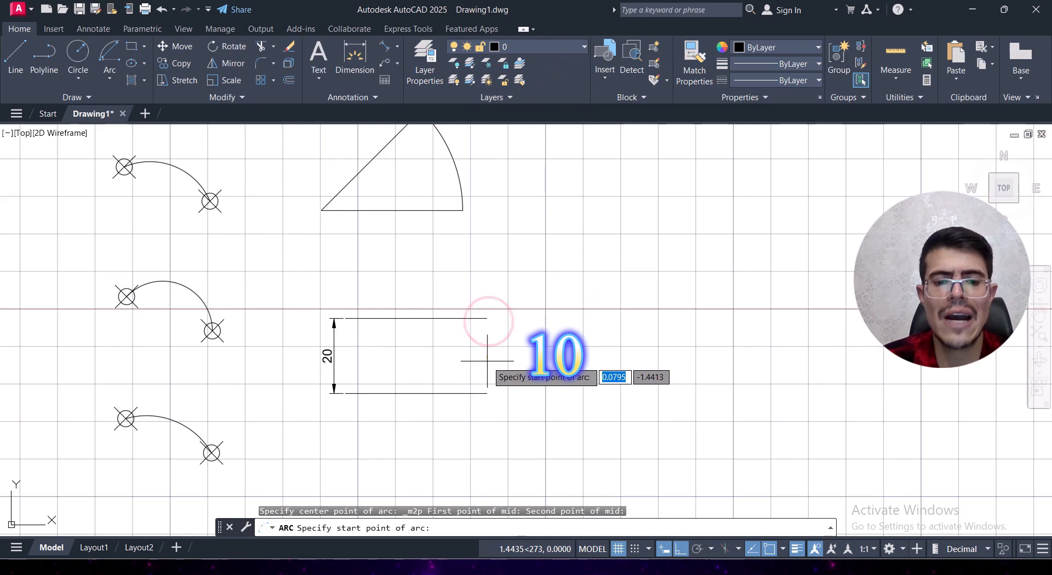
click(487, 393)
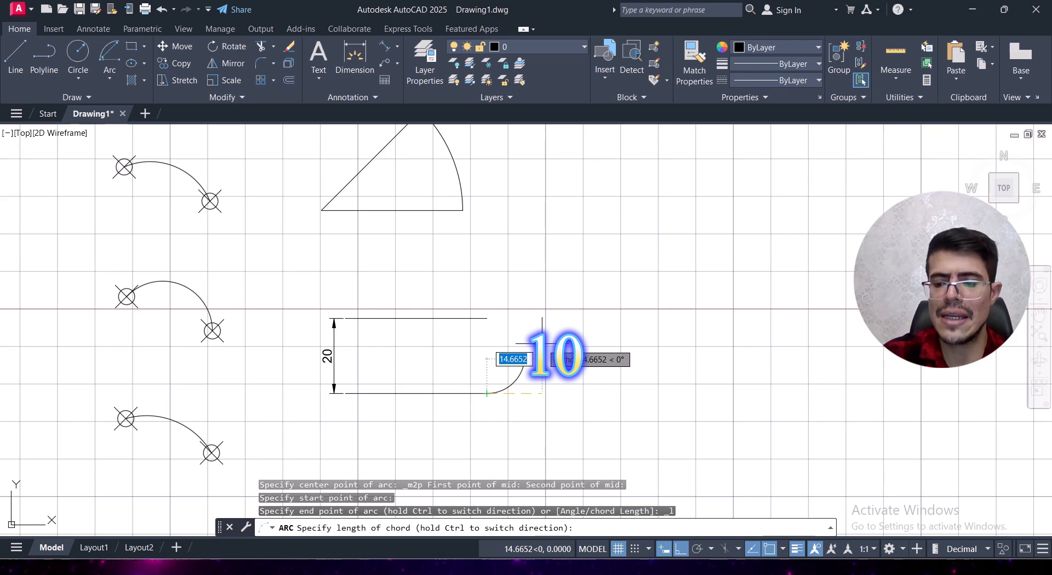
text(20)
key(Return)
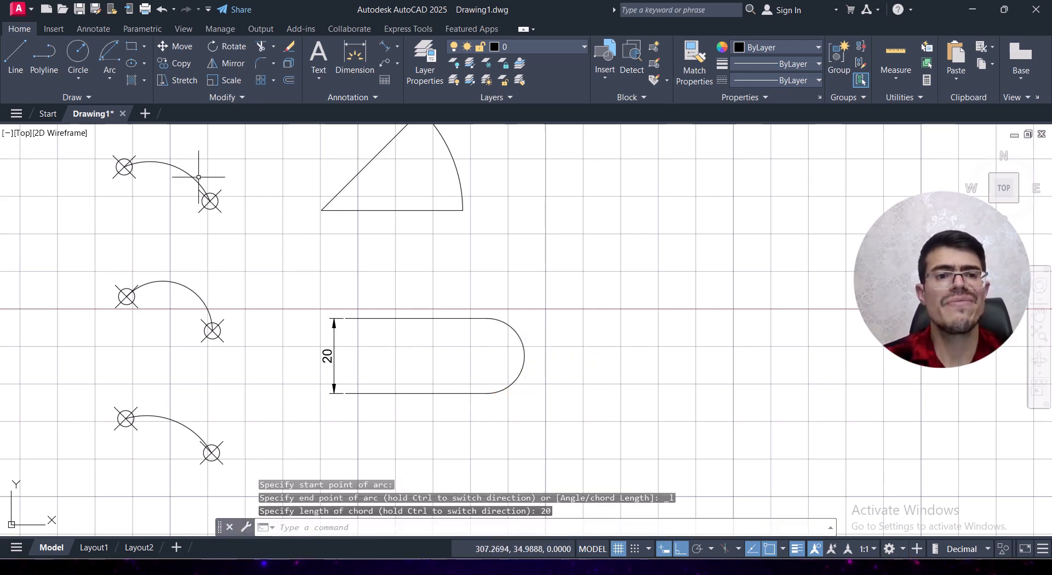
Step: Use Continue to draw a tangent arc from the last arc's upper end, bulging left and ending about 22 units straight above
click(106, 77)
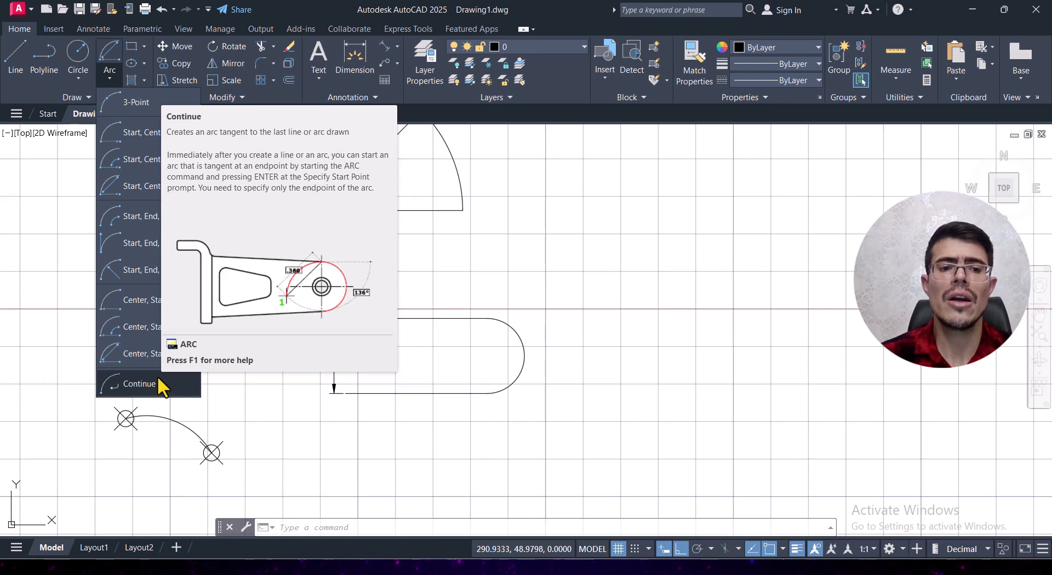
click(153, 386)
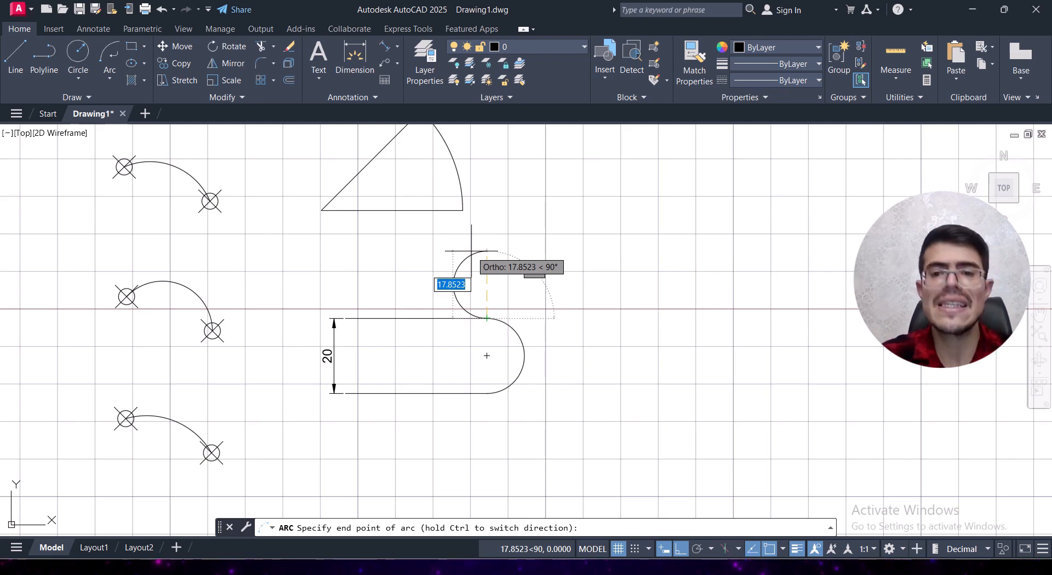
key(ctrl)
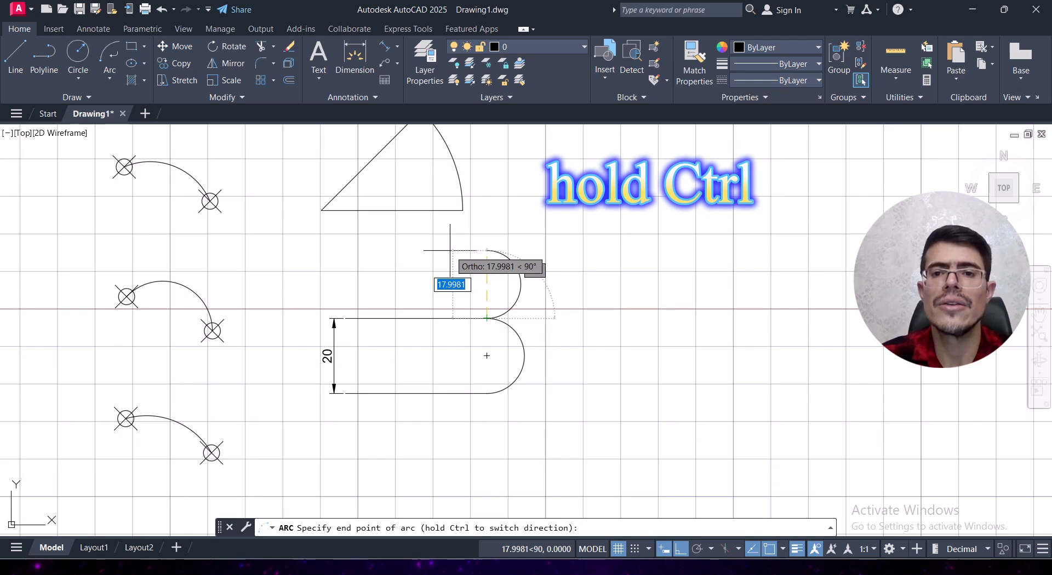
key(ctrl)
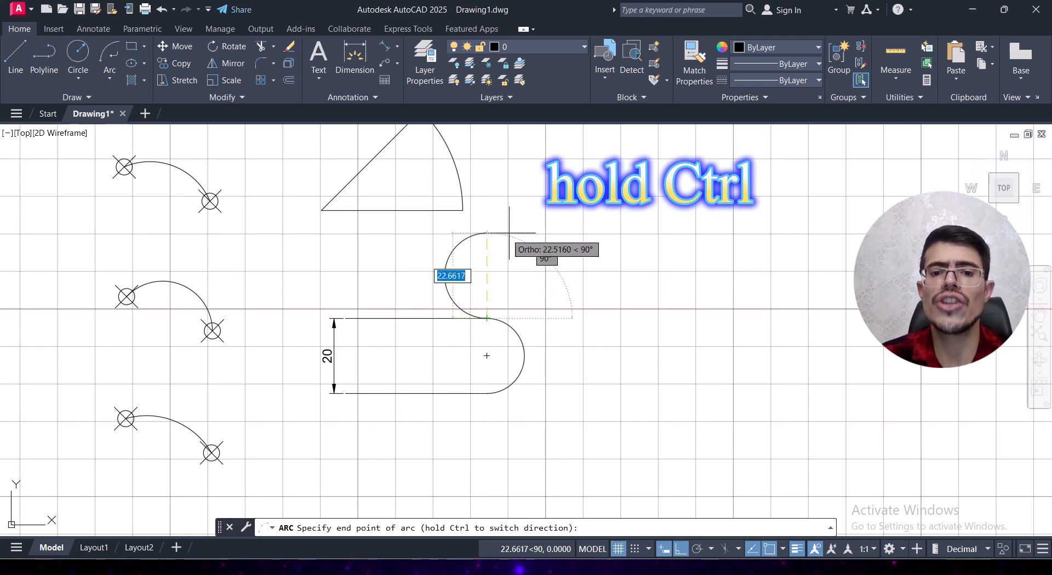
ctrl+click(482, 235)
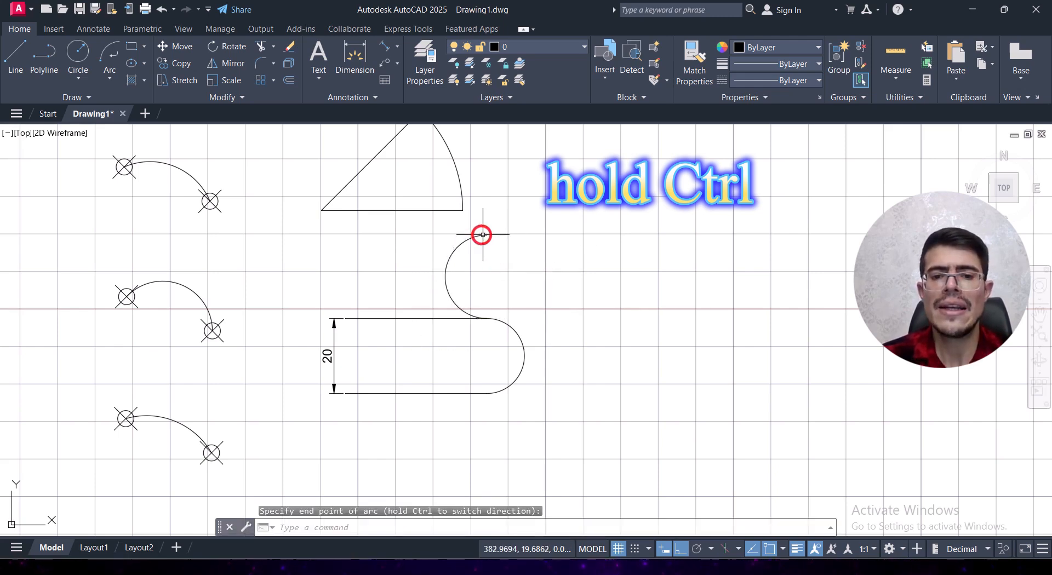